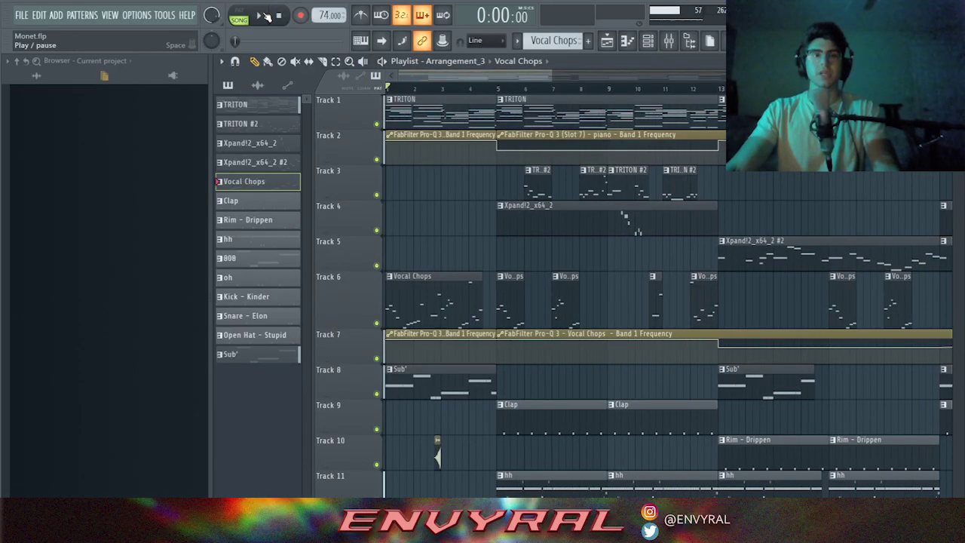
# - Play the song from Arrangement_3 and switch the playlist to the arrangement named Arrangement
pyautogui.click(260, 17)
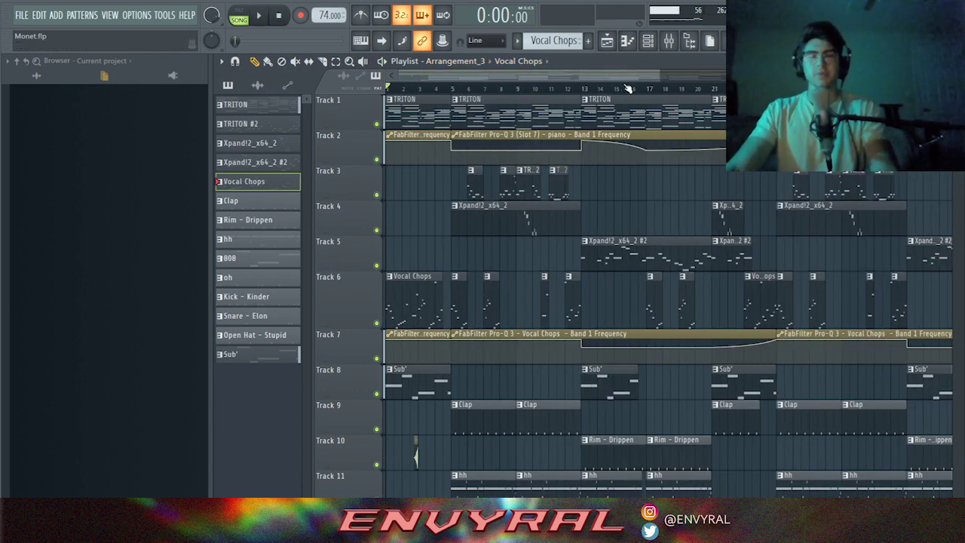
pyautogui.click(474, 63)
pyautogui.click(461, 85)
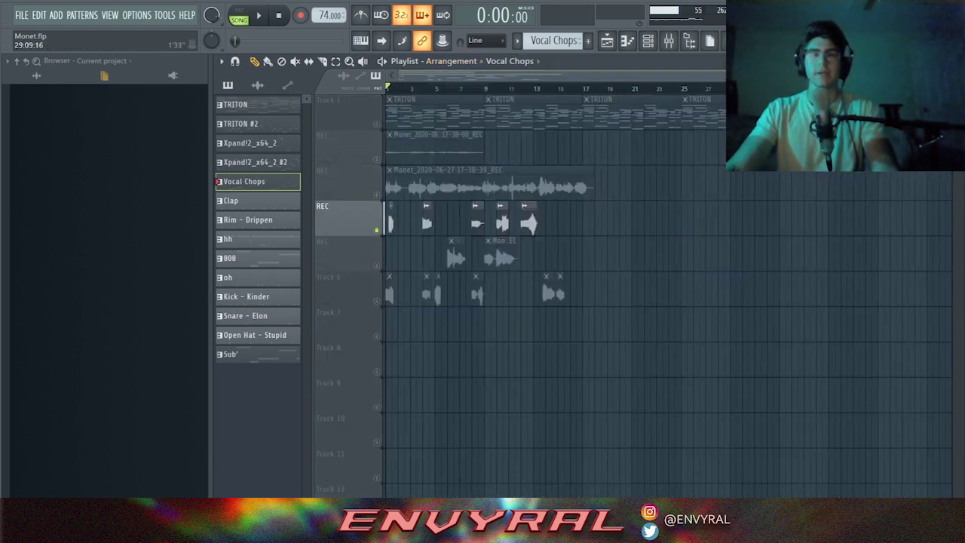
# - Solo the TRITON piano on Track 1 in the playlist
pyautogui.rightClick(377, 123)
pyautogui.moveTo(840, 76); pyautogui.dragTo(619, 76)
pyautogui.moveTo(598, 89); pyautogui.dragTo(330, 81)
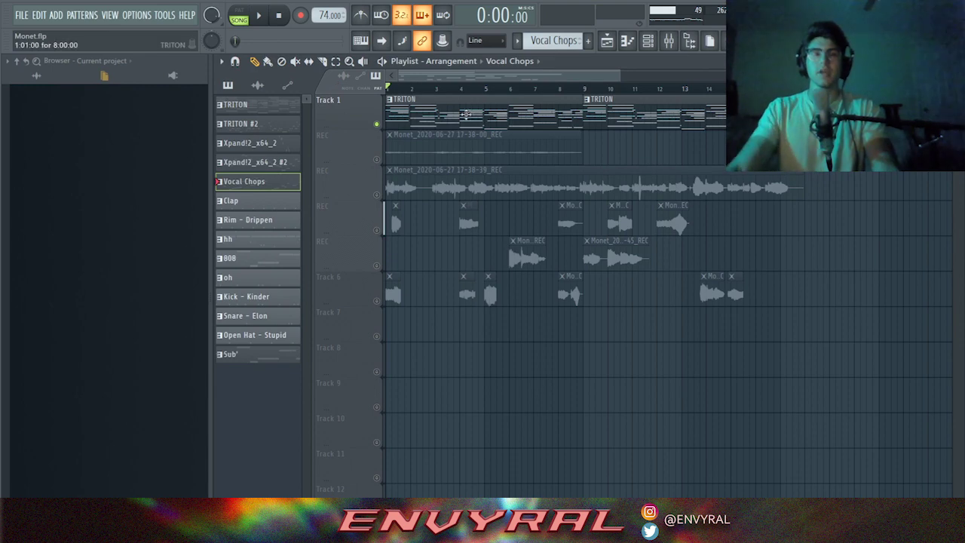
# - Open the TRITON piano pattern in the piano roll and play its chords
pyautogui.doubleClick(528, 111)
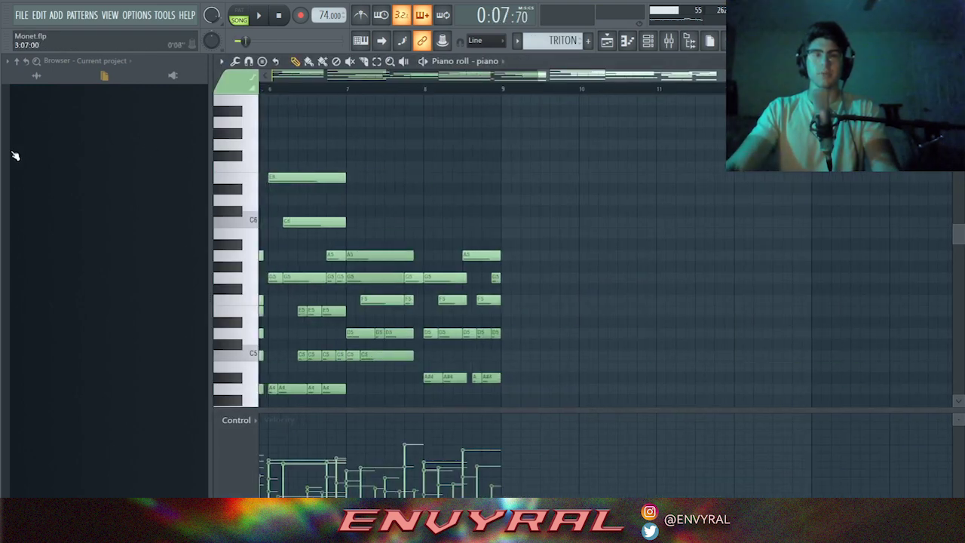
pyautogui.press('space')
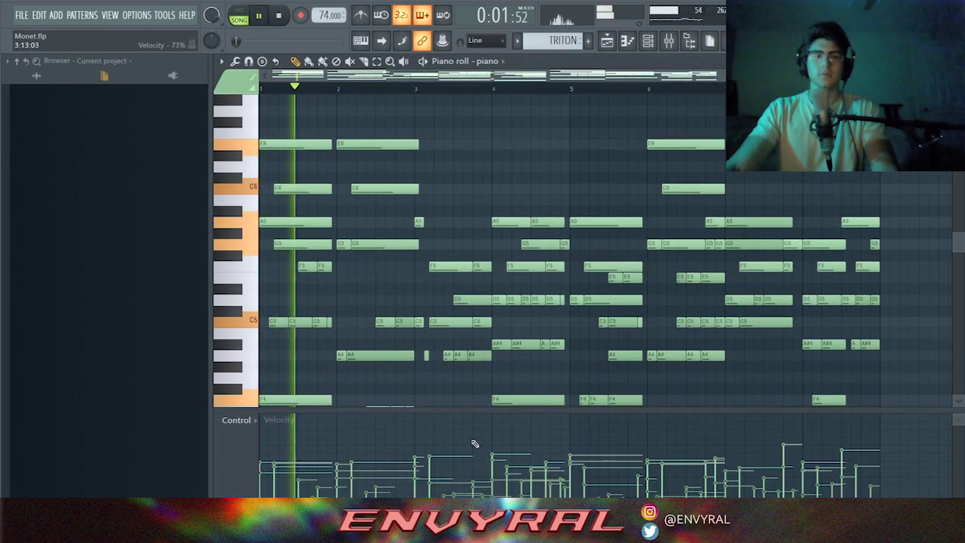
pyautogui.moveTo(452, 412); pyautogui.dragTo(454, 495)
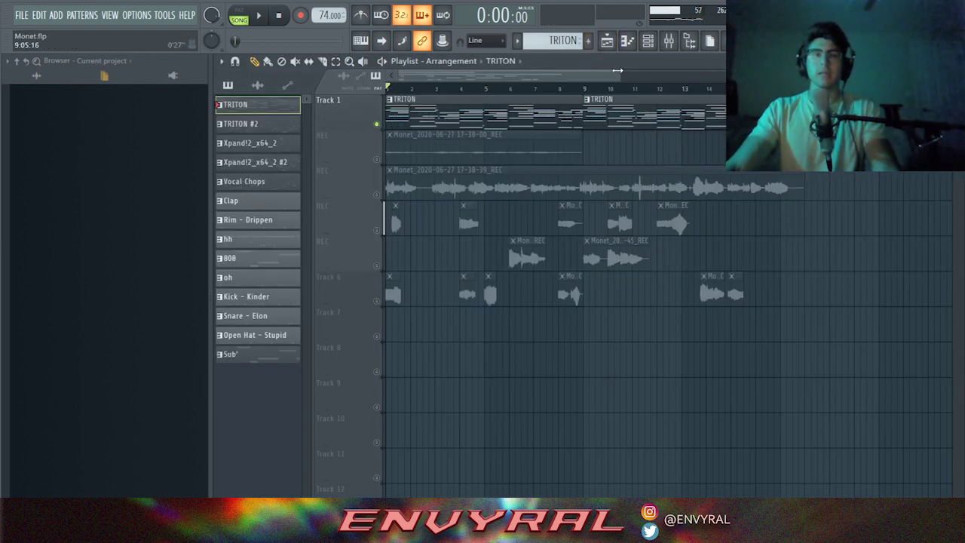
pyautogui.moveTo(620, 76); pyautogui.dragTo(653, 76)
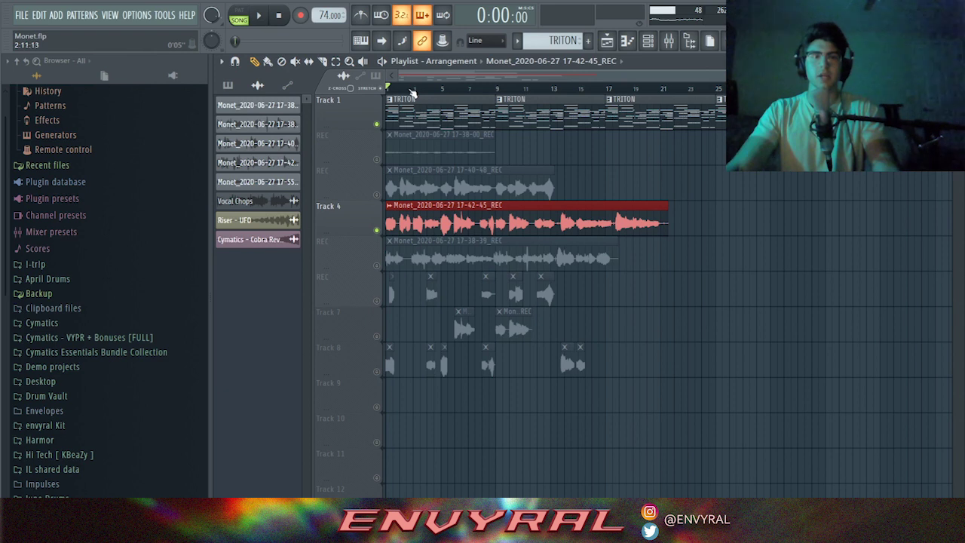
# - Play the Track 4 vocal recording with the piano from about bar 5, skipping ahead to about bar 9
pyautogui.click(442, 91)
pyautogui.press('space')
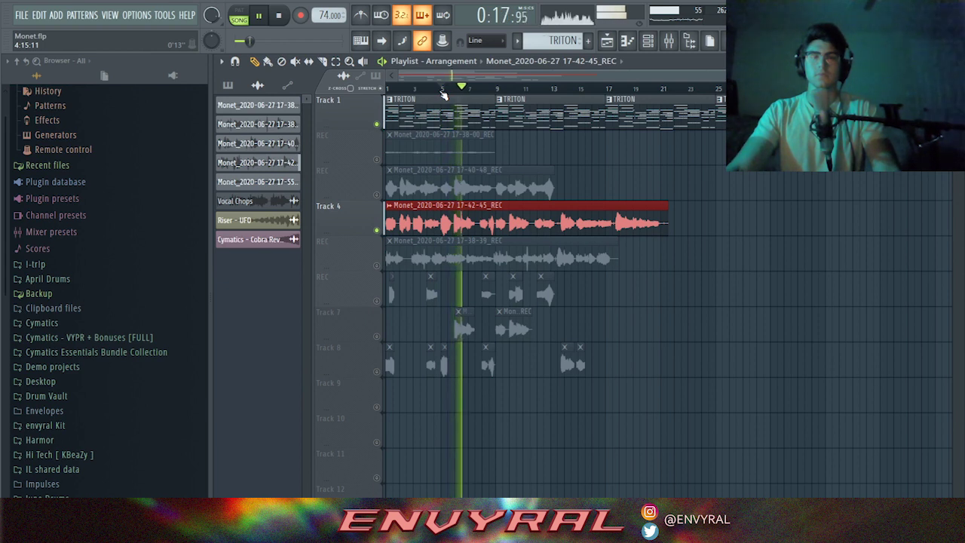
pyautogui.click(491, 89)
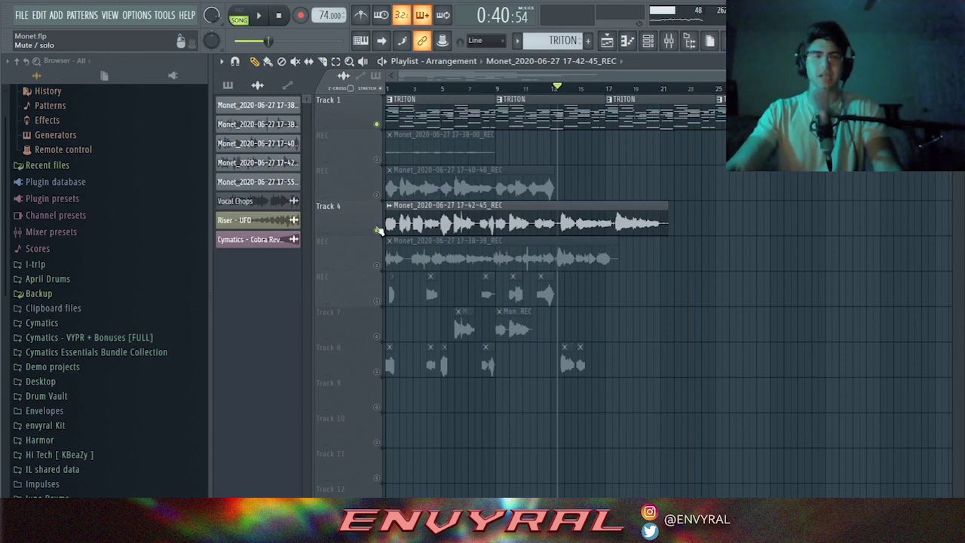
# - Inspect the Track 4 vocal clip's sample settings and the FabFilter Pro-C 2 compressor on its mixer insert
pyautogui.doubleClick(492, 223)
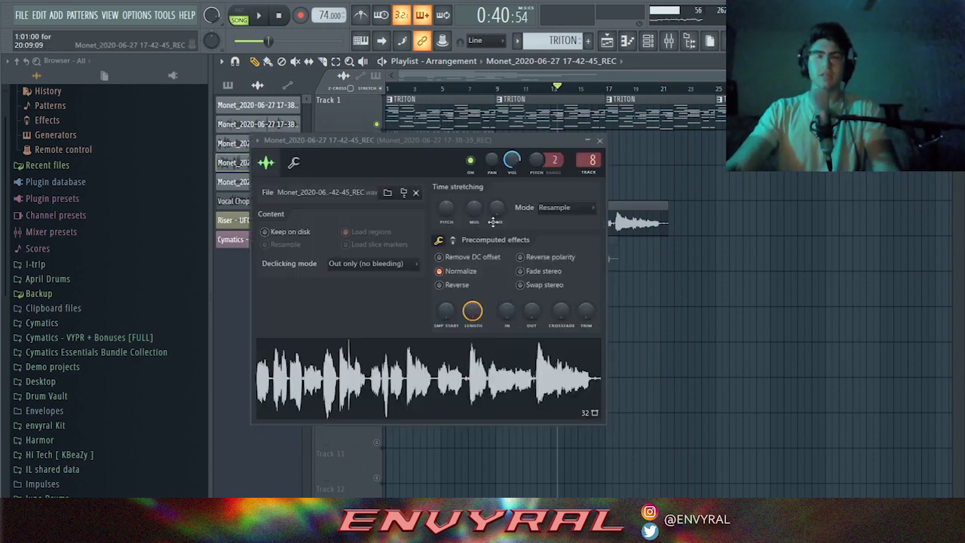
pyautogui.click(600, 141)
pyautogui.press('F9')
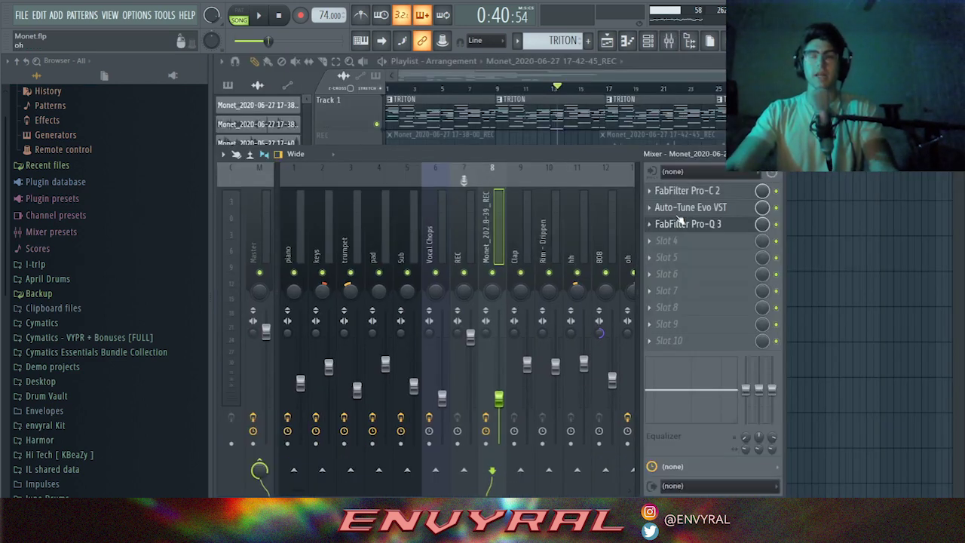
pyautogui.click(723, 192)
pyautogui.click(913, 190)
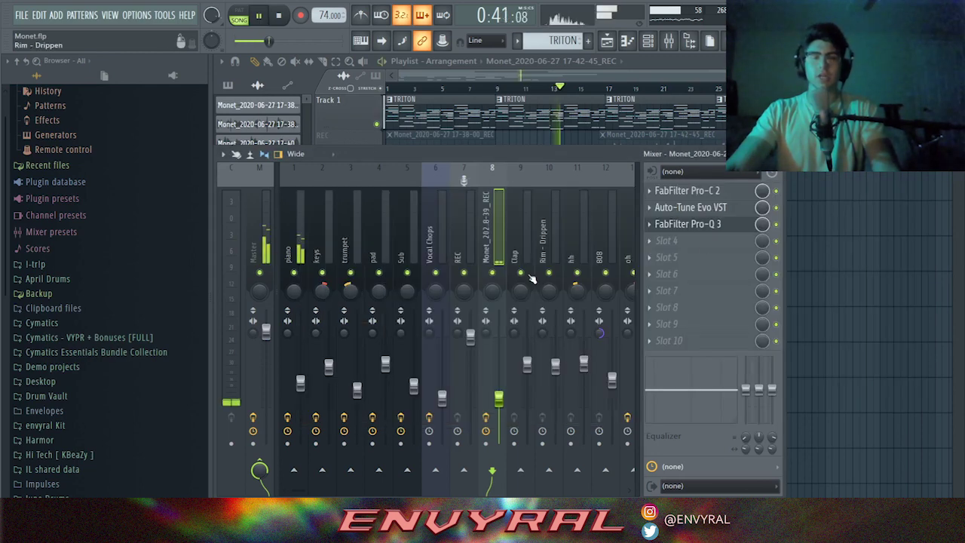
pyautogui.press('space')
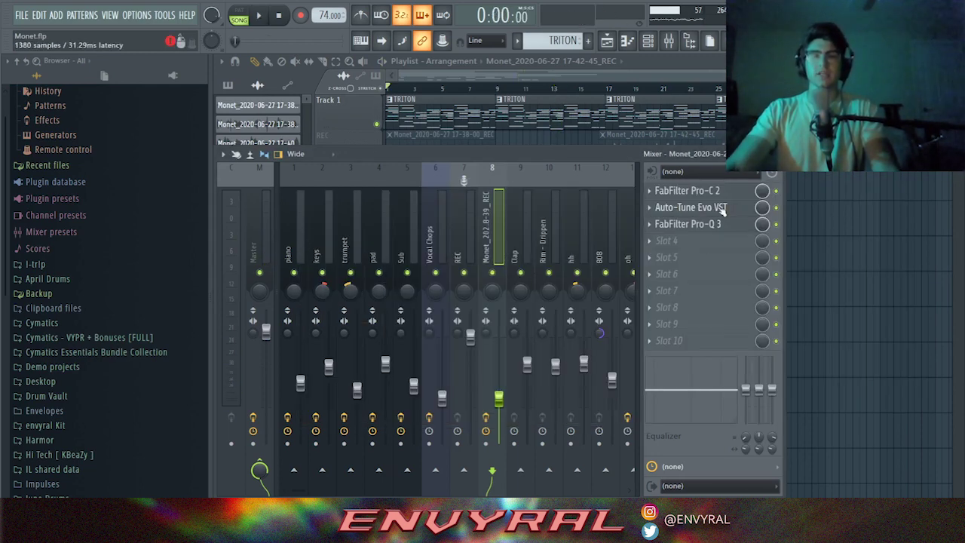
# - Examine the Auto-Tune Evo settings on the vocal insert while auditioning the song, and close the plugin and mixer
pyautogui.click(722, 209)
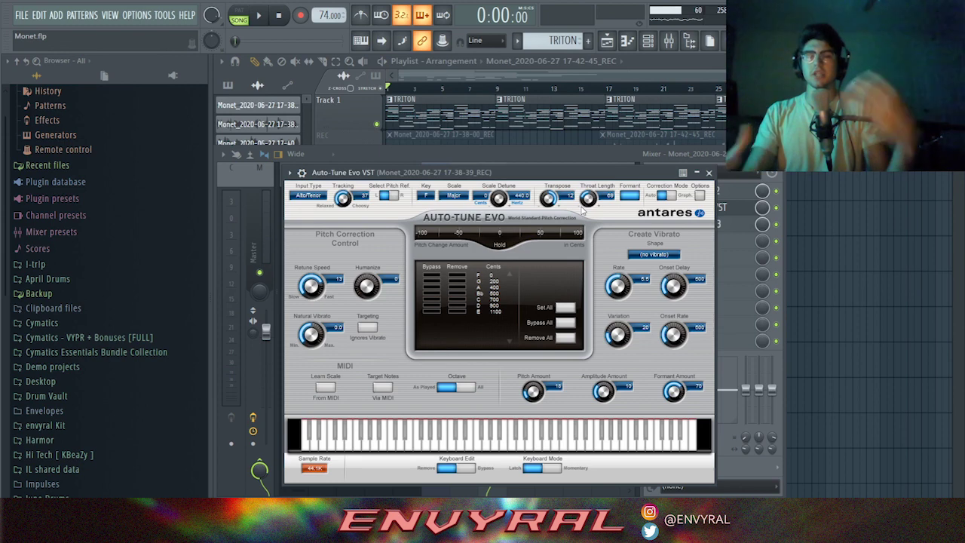
pyautogui.click(260, 16)
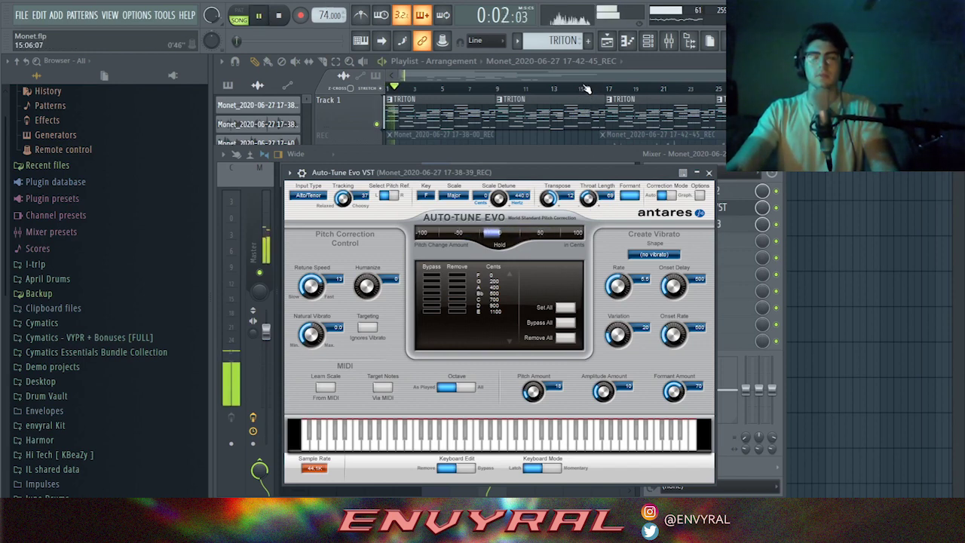
pyautogui.click(280, 15)
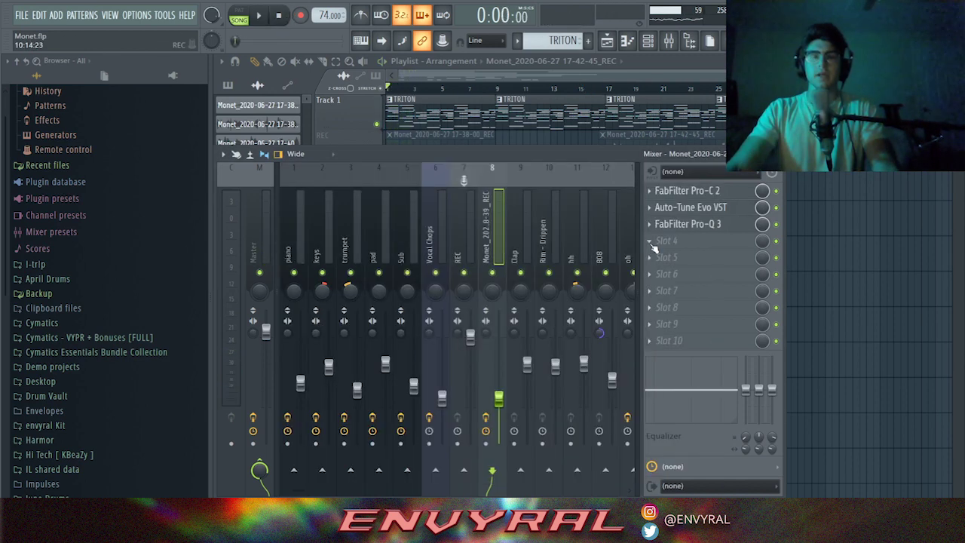
pyautogui.click(703, 209)
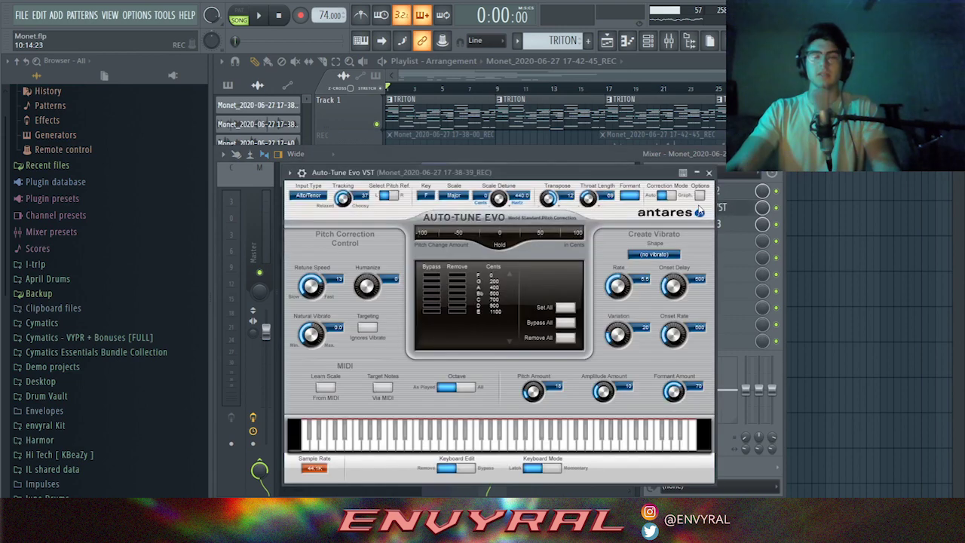
pyautogui.click(709, 173)
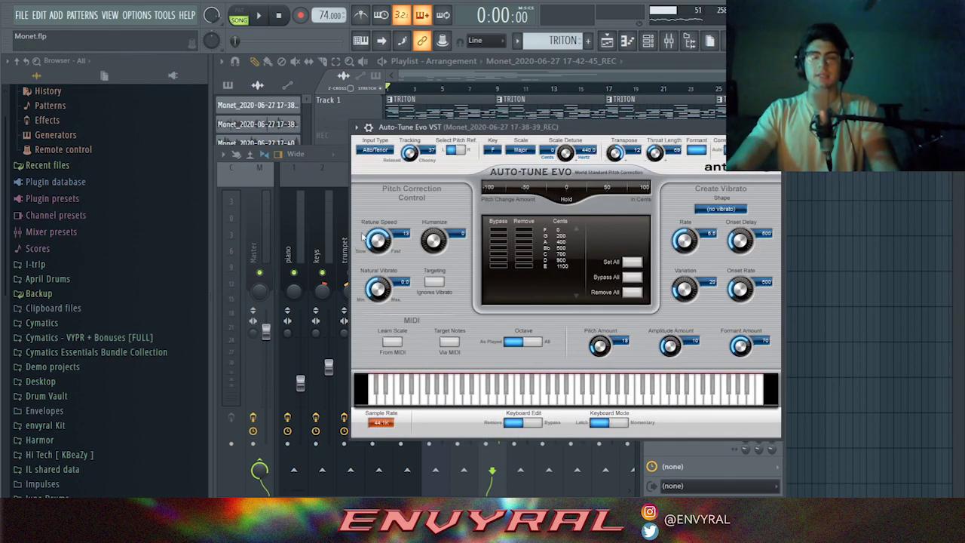
pyautogui.press('Escape')
pyautogui.press('Escape')
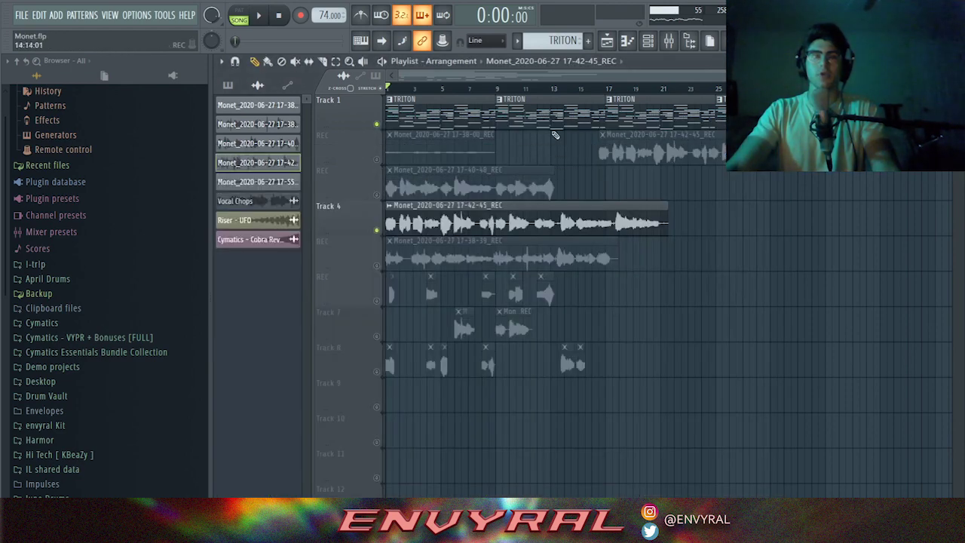
# - Add the Pitcher effect to slot 4 of the vocal recording's mixer insert
pyautogui.click(667, 43)
pyautogui.write('Pi')
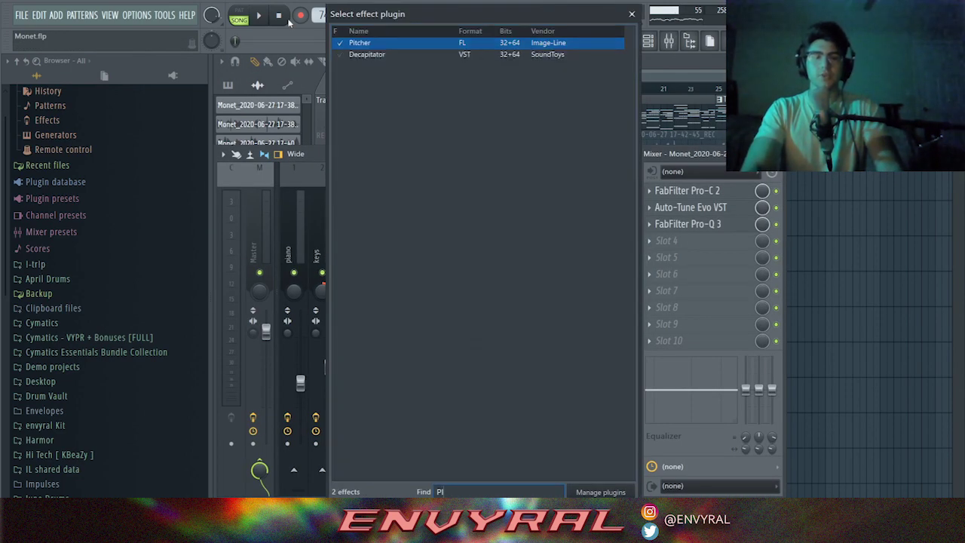
pyautogui.press('Return')
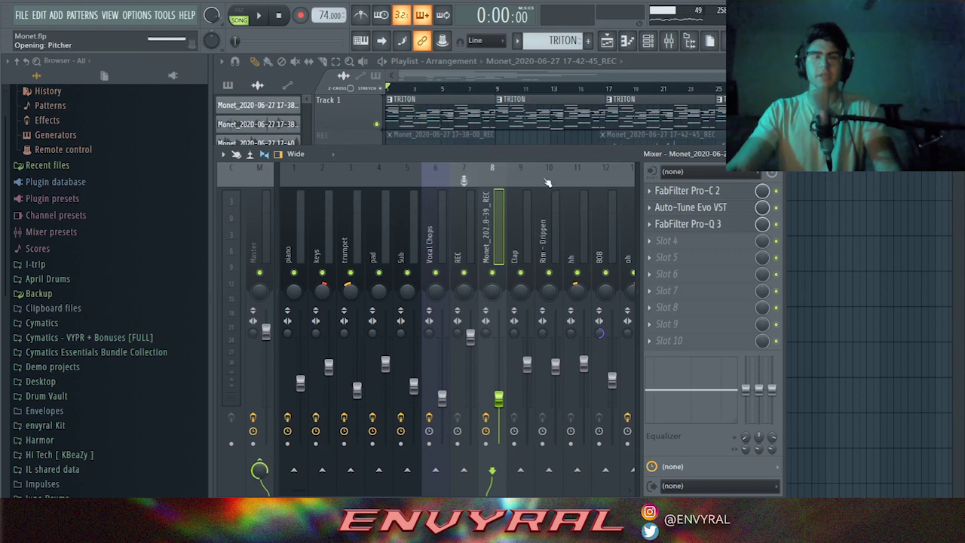
pyautogui.moveTo(501, 195); pyautogui.dragTo(508, 165)
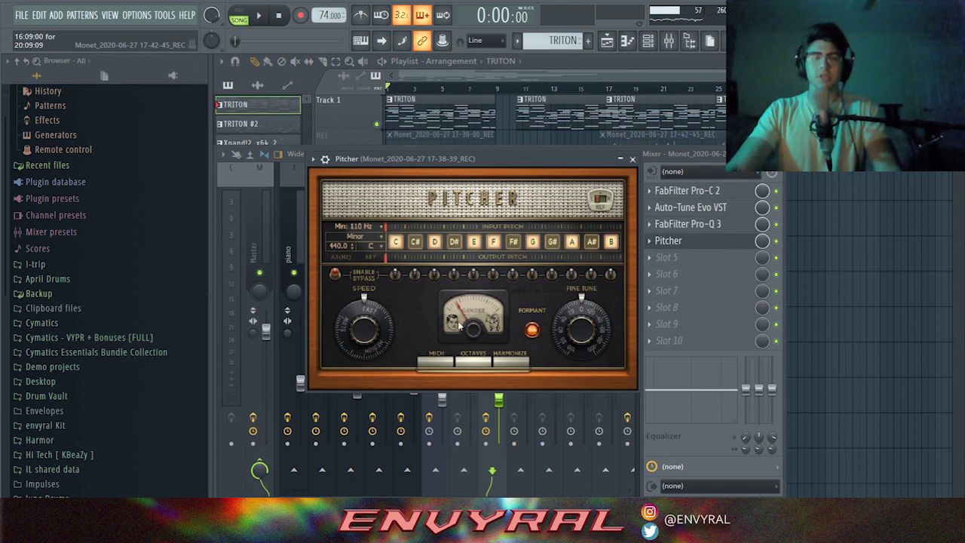
# - Try Pitcher's Gender control at 99, set it to 64, and close the plugin
pyautogui.moveTo(481, 336); pyautogui.dragTo(480, 362)
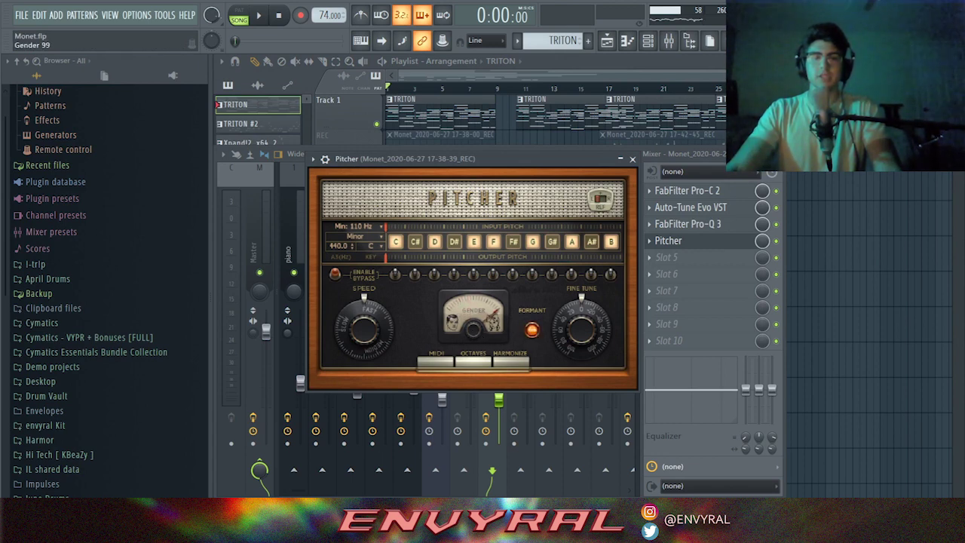
pyautogui.moveTo(474, 330); pyautogui.dragTo(474, 337)
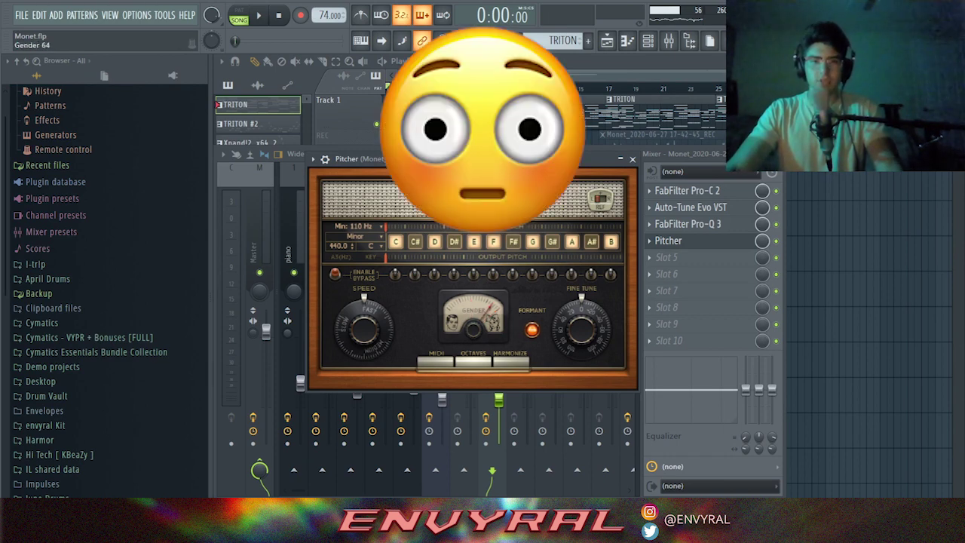
pyautogui.click(633, 159)
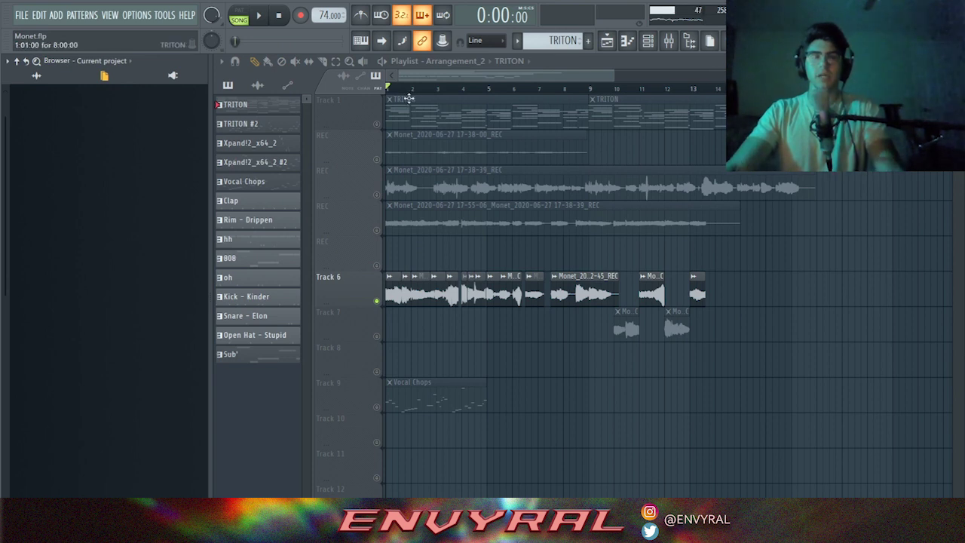
# - Play the chopped vocals on Track 6 of Arrangement_2, bringing in the Track 1 piano and the Track 7 chops
pyautogui.scroll(2, 437, 94)
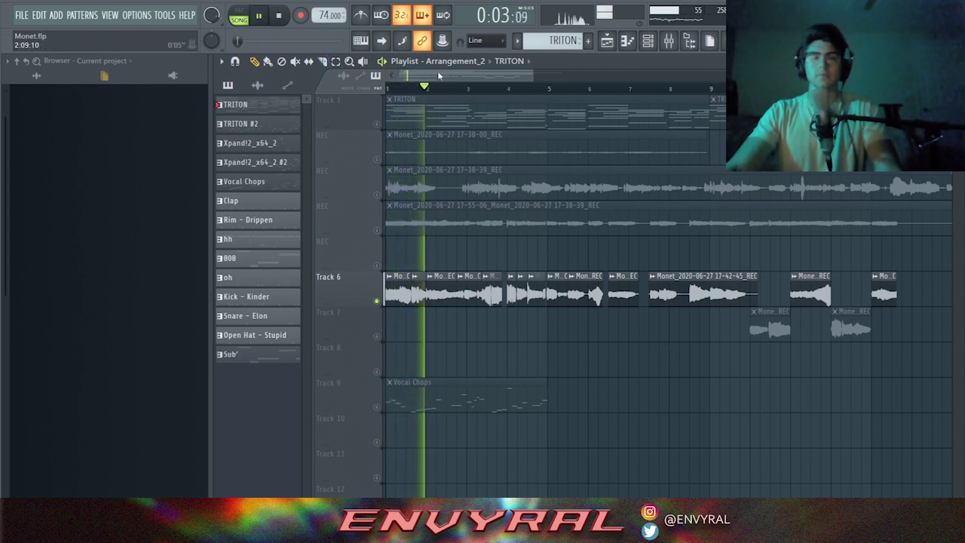
pyautogui.click(378, 125)
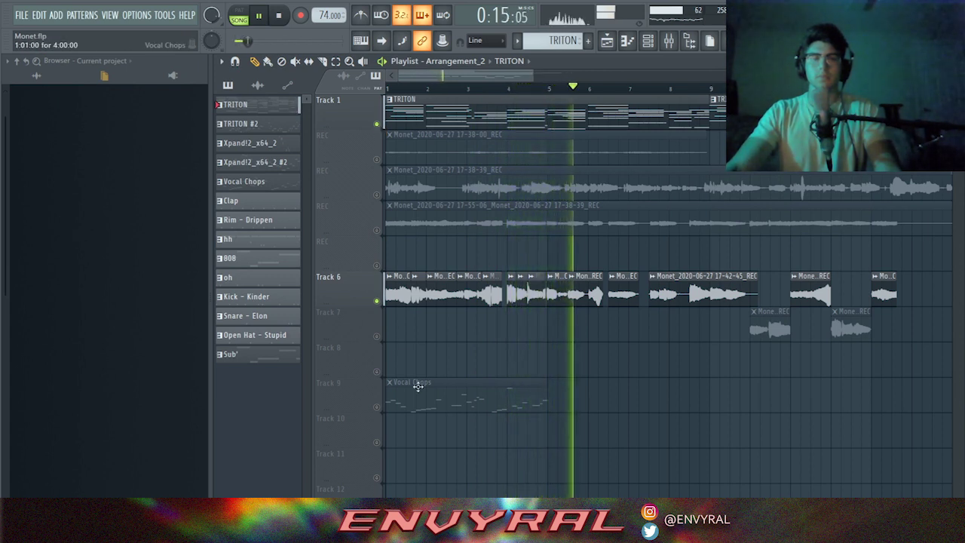
pyautogui.click(376, 336)
pyautogui.press('space')
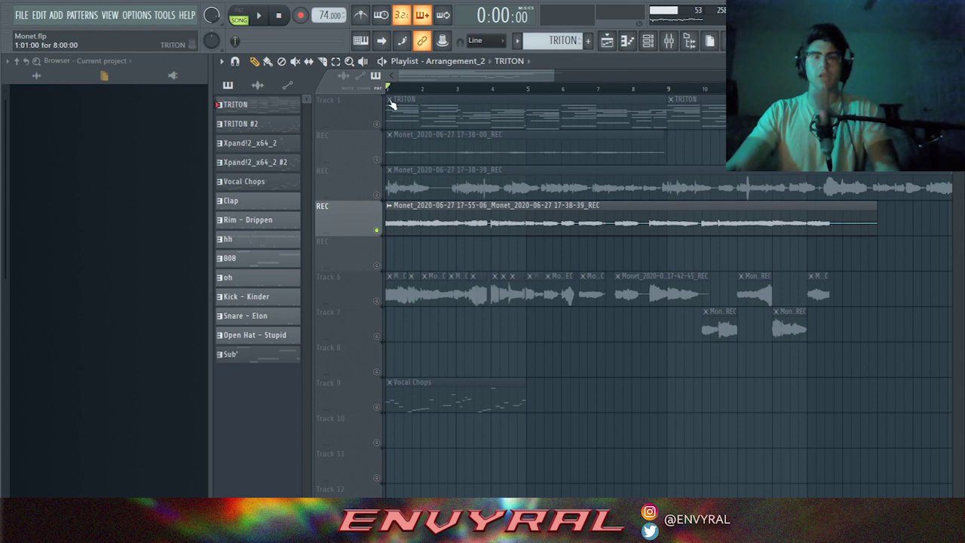
pyautogui.press('space')
pyautogui.click(492, 87)
pyautogui.press('space')
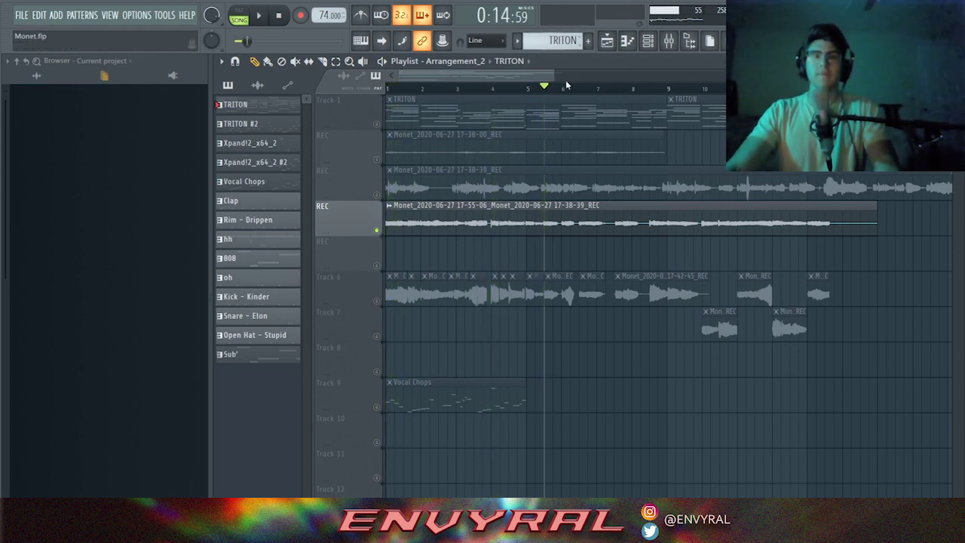
pyautogui.moveTo(552, 78); pyautogui.dragTo(705, 79)
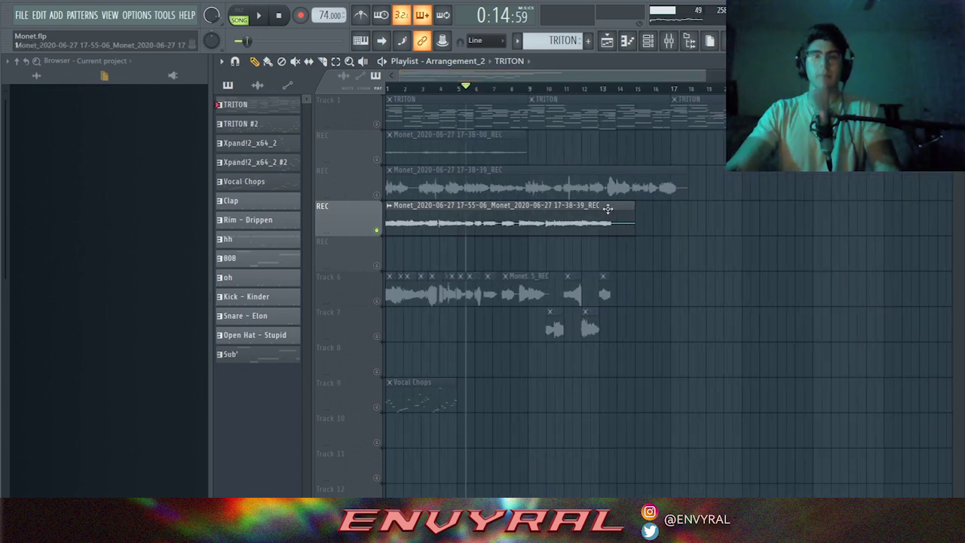
# - Add a Fruity Slicer channel to the project
pyautogui.click(56, 15)
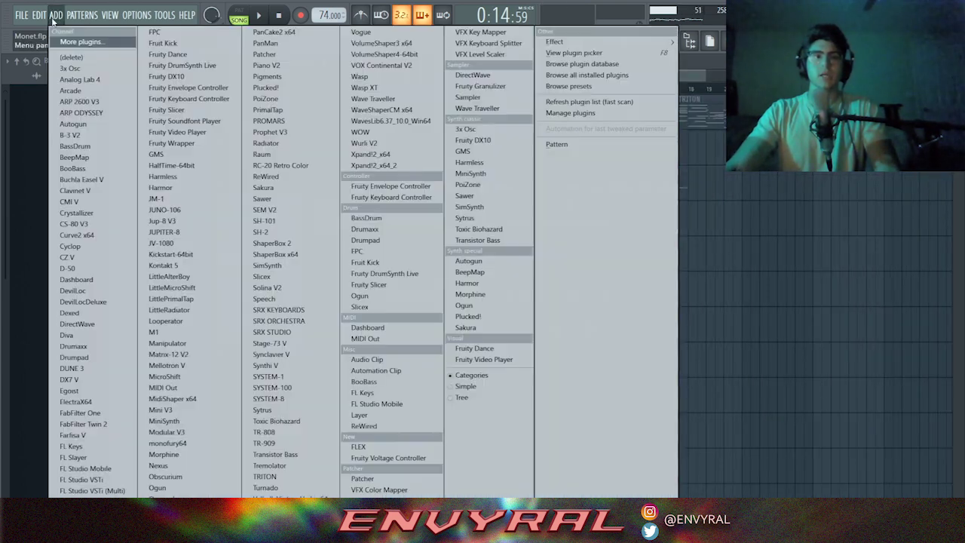
pyautogui.click(370, 285)
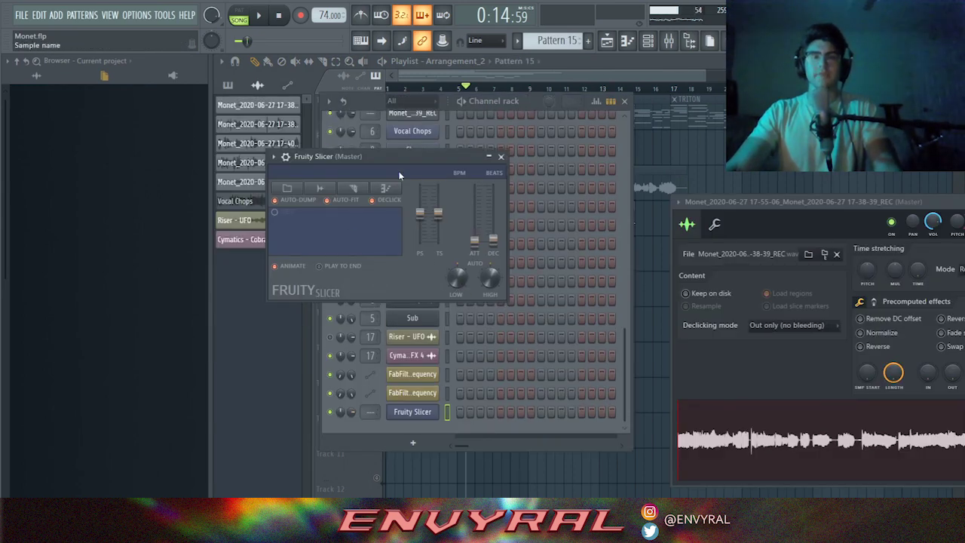
pyautogui.moveTo(400, 175); pyautogui.dragTo(429, 190)
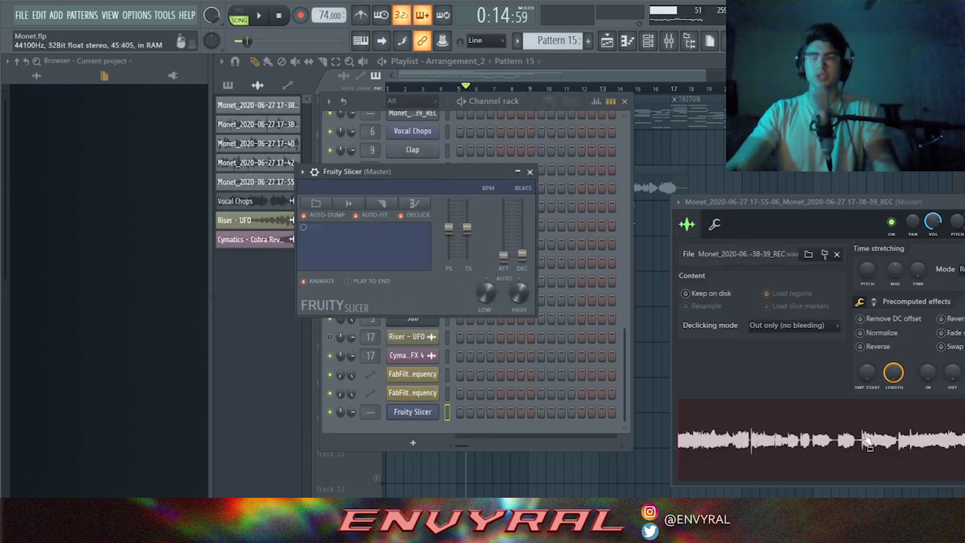
pyautogui.moveTo(852, 451); pyautogui.dragTo(387, 254)
pyautogui.click(277, 17)
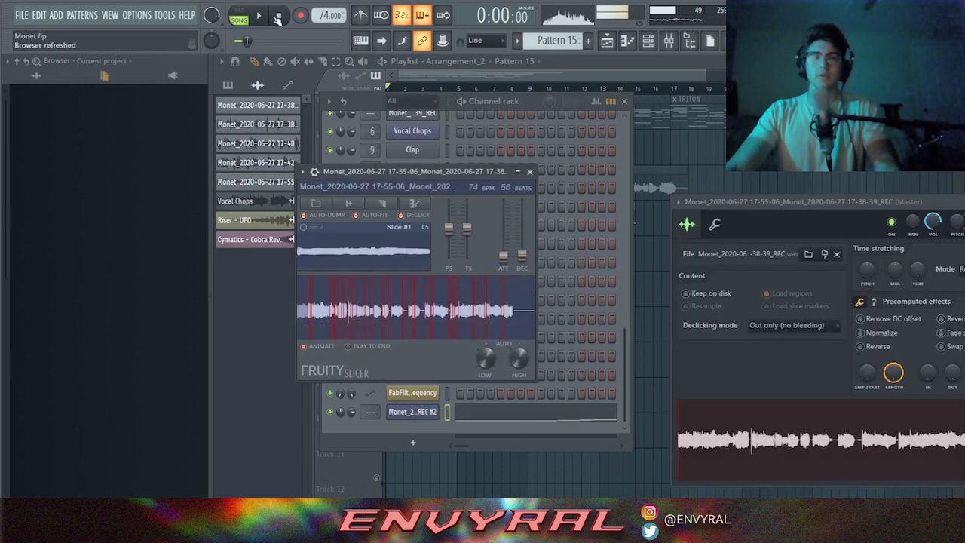
pyautogui.moveTo(424, 195); pyautogui.dragTo(486, 149)
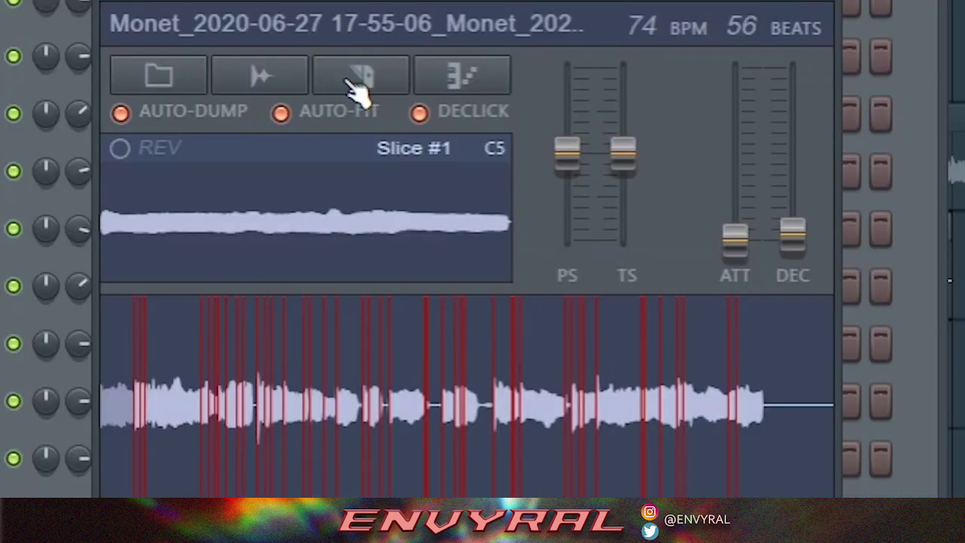
# - Slice the vocal loaded in Fruity Slicer by Beat and open its slice notes in the piano roll
pyautogui.click(439, 156)
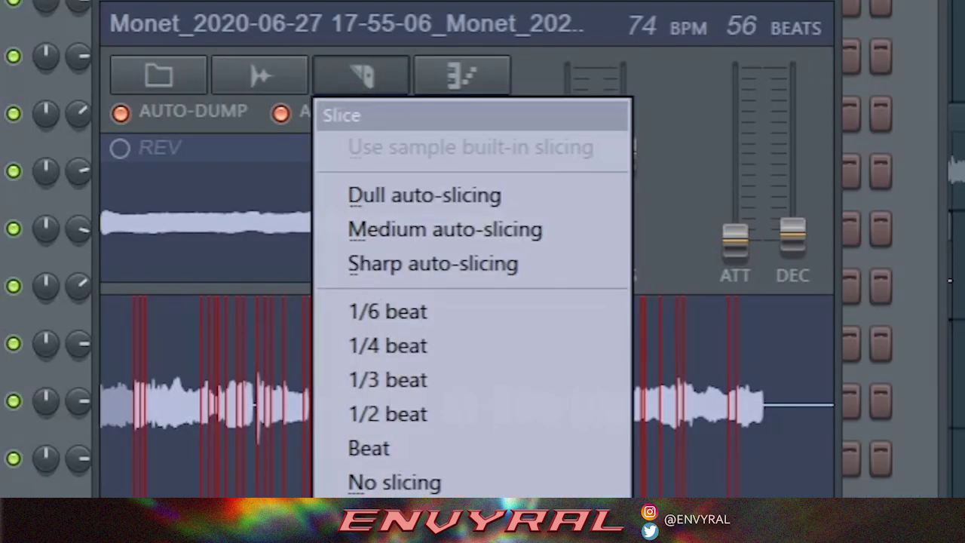
pyautogui.click(395, 450)
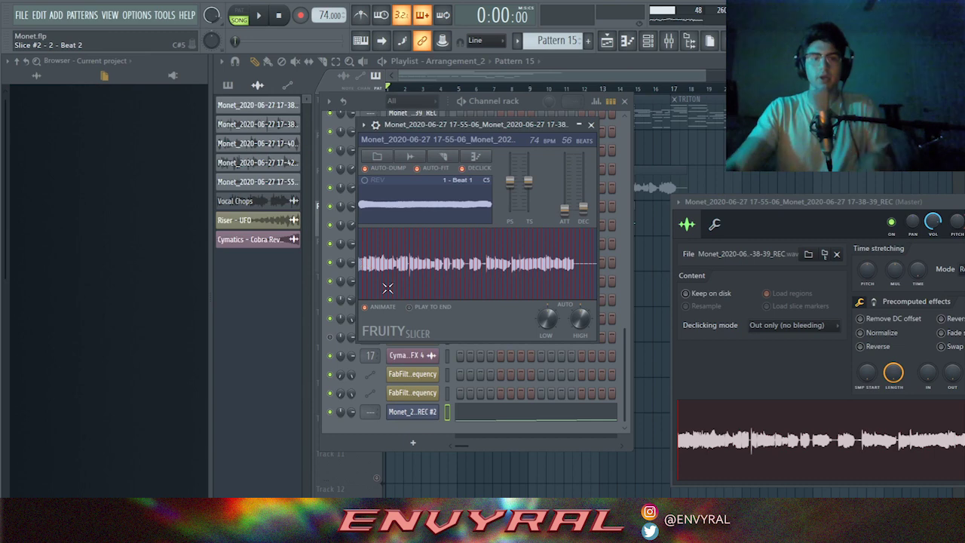
pyautogui.click(482, 420)
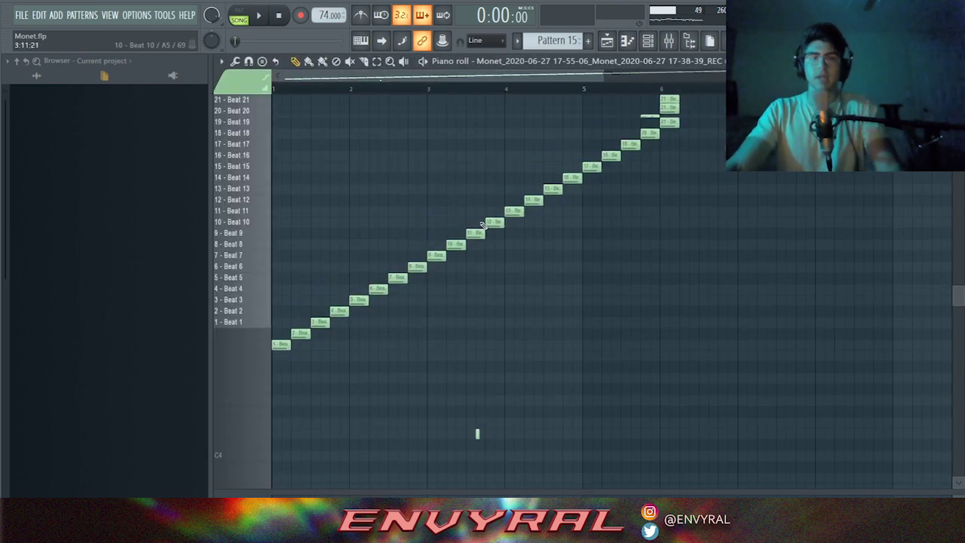
# - Look through the beat slice notes in the piano roll and play Pattern 15 in pattern mode
pyautogui.moveTo(604, 76); pyautogui.dragTo(862, 75)
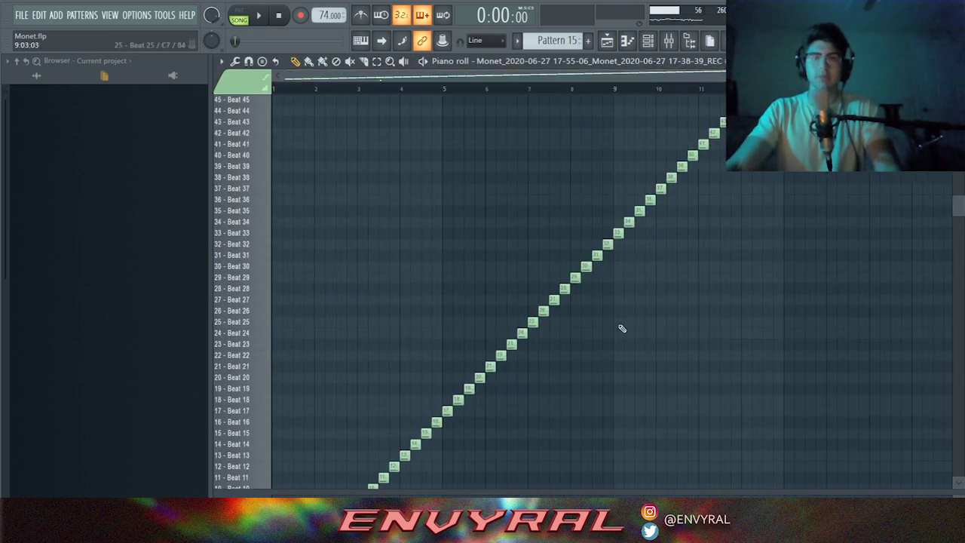
pyautogui.scroll(3, 620, 327)
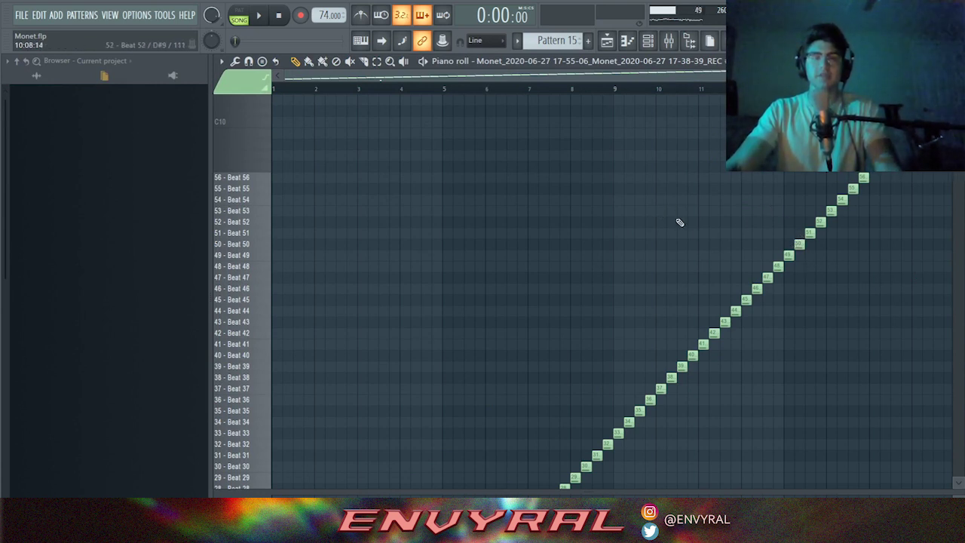
pyautogui.scroll(-9, 711, 220)
pyautogui.scroll(5, 692, 136)
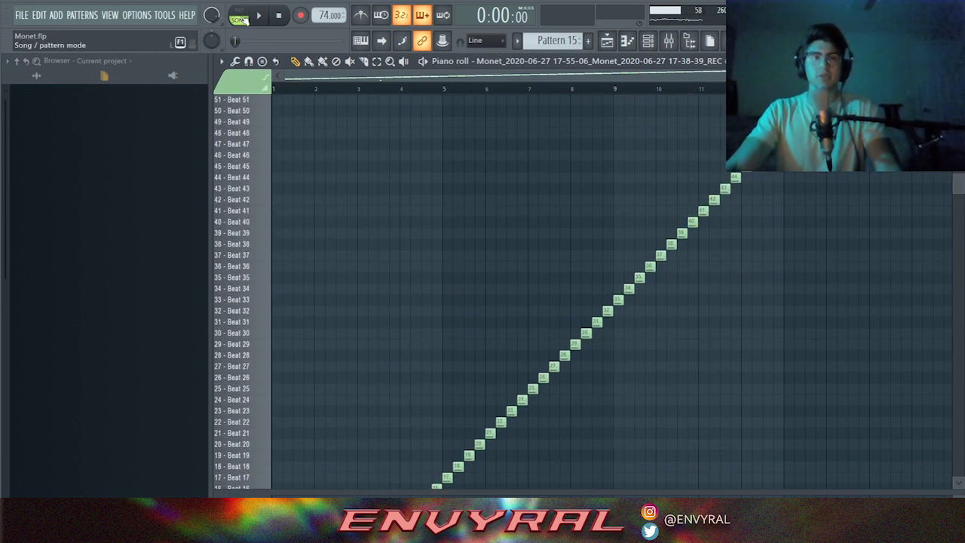
pyautogui.click(260, 15)
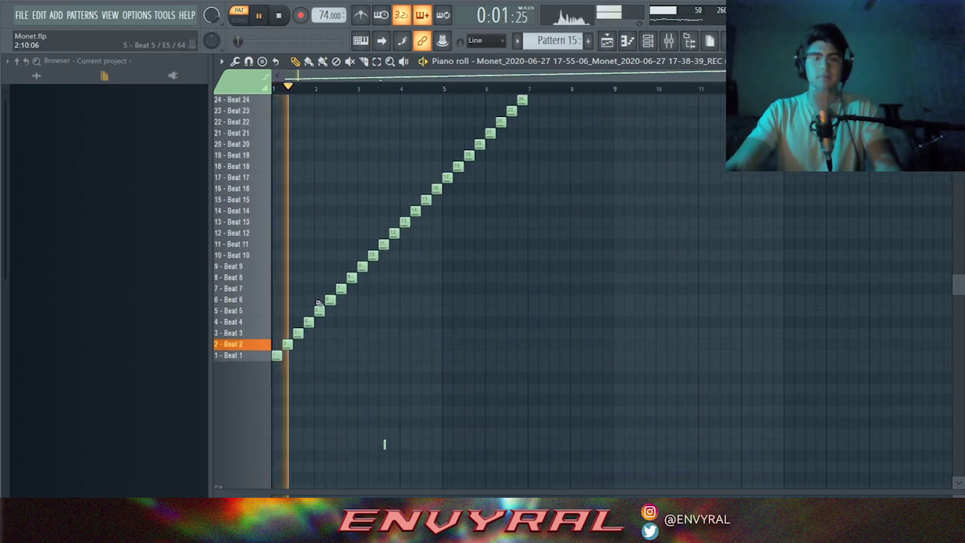
pyautogui.press('space')
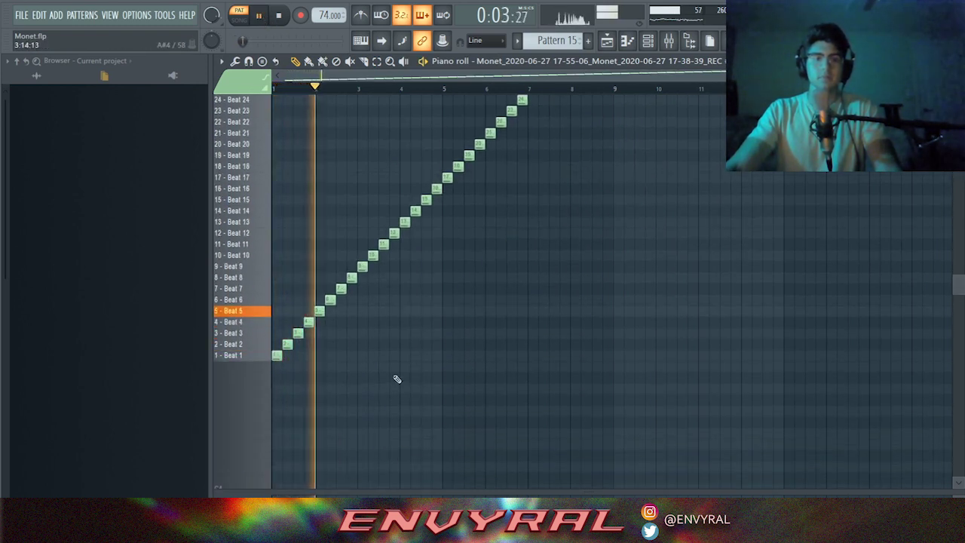
# - Reopen the Fruity Slicer channel, play Pattern 15 briefly while watching the slices, and close the slicer
pyautogui.click(647, 41)
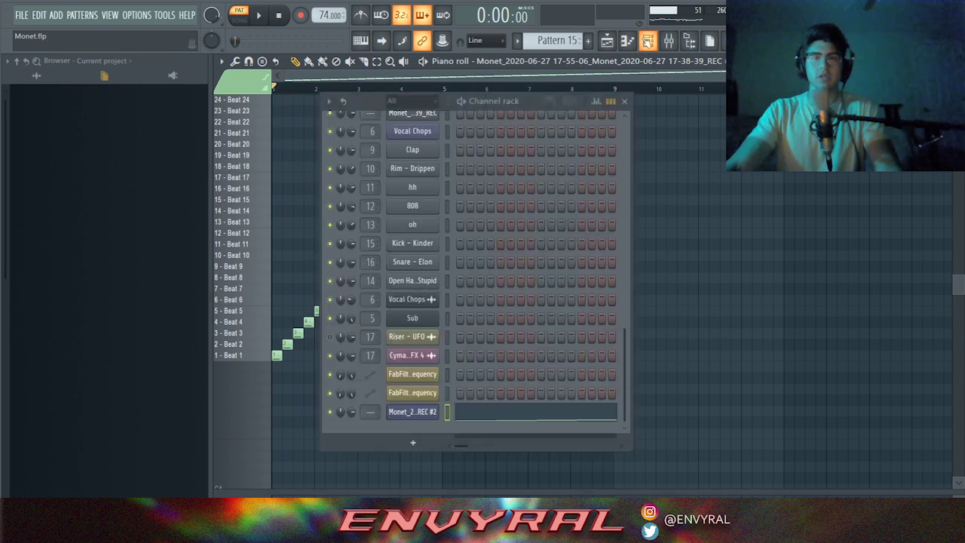
pyautogui.click(419, 412)
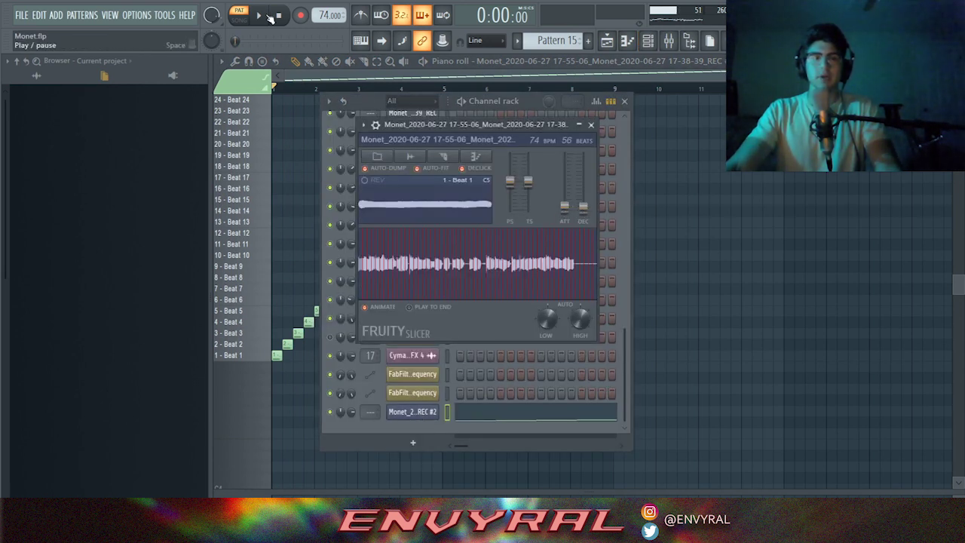
pyautogui.click(270, 15)
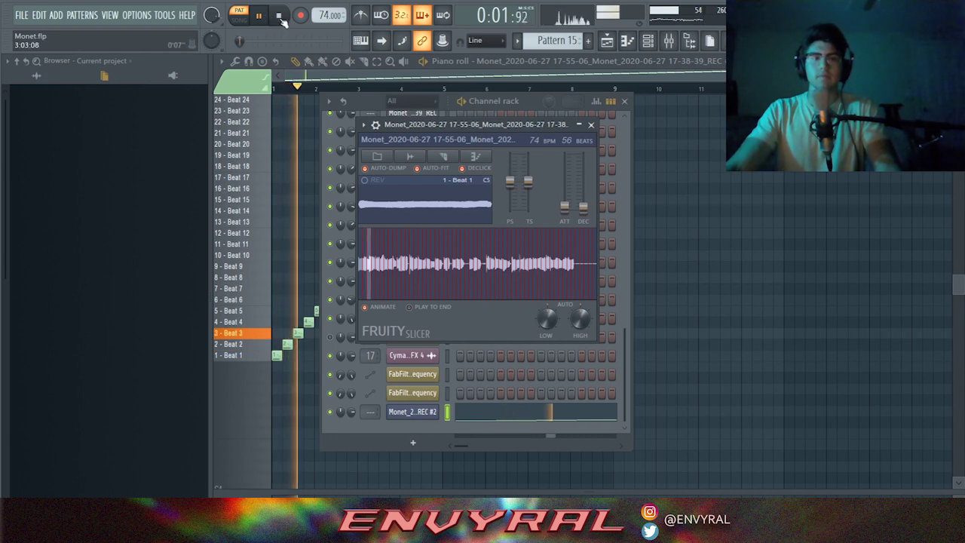
pyautogui.click(279, 16)
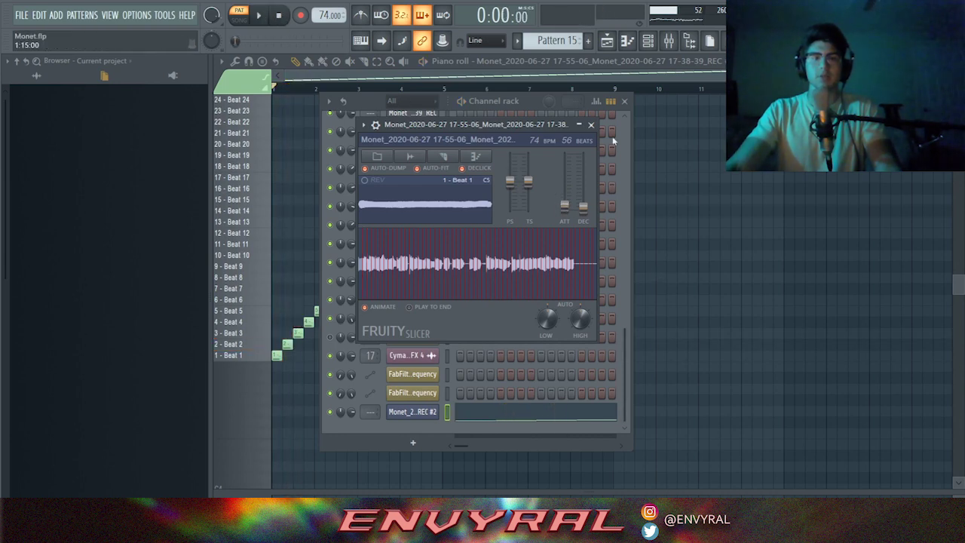
pyautogui.click(590, 125)
# - Delete all the beat slice notes from the Fruity Slicer channel's piano roll in Pattern 15
pyautogui.scroll(7, 494, 405)
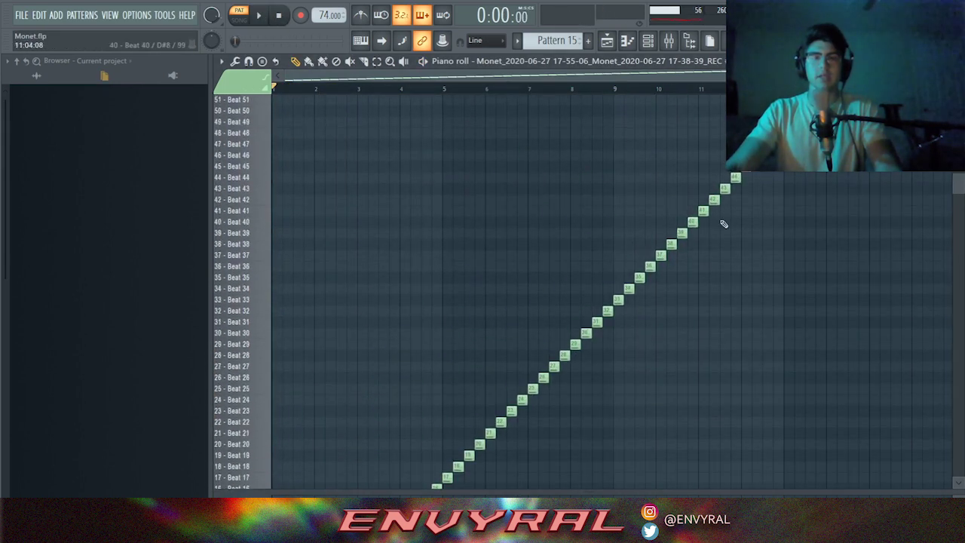
pyautogui.moveTo(857, 76); pyautogui.dragTo(675, 77)
pyautogui.scroll(-4, 530, 274)
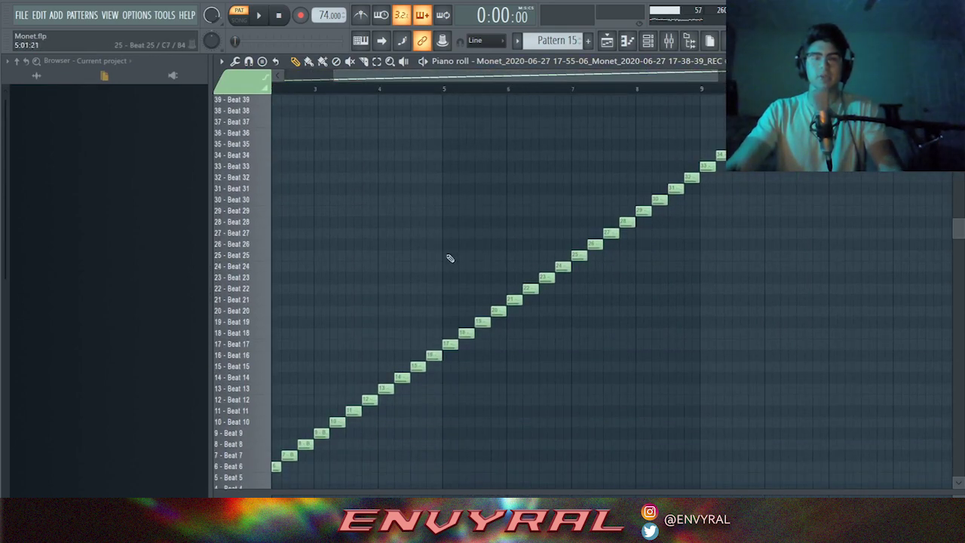
pyautogui.hotkey('ctrl', 'a')
pyautogui.press('Delete')
pyautogui.moveTo(463, 77); pyautogui.dragTo(281, 80)
pyautogui.hotkey('ctrl', 'd')
pyautogui.scroll(3, 448, 317)
pyautogui.scroll(-4, 448, 317)
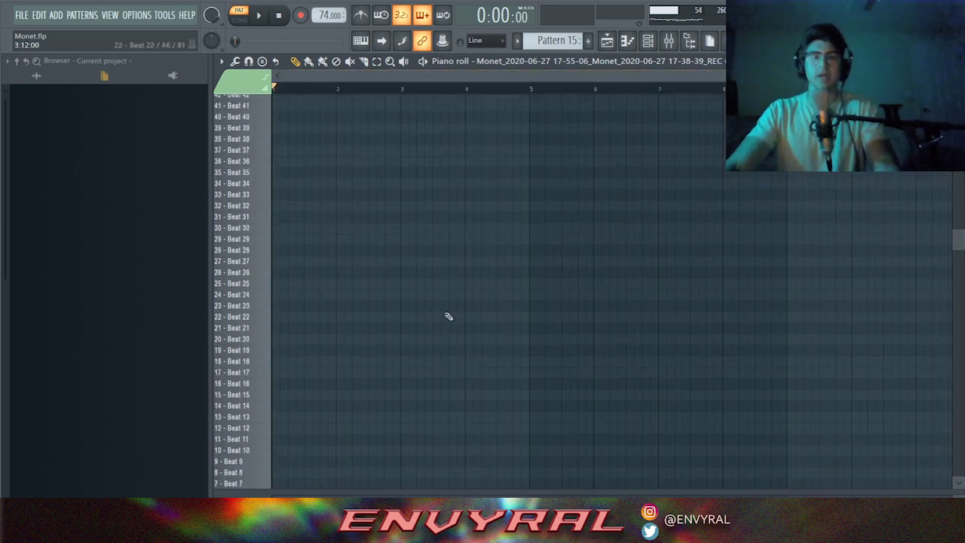
pyautogui.scroll(15, 515, 325)
pyautogui.scroll(-8, 507, 321)
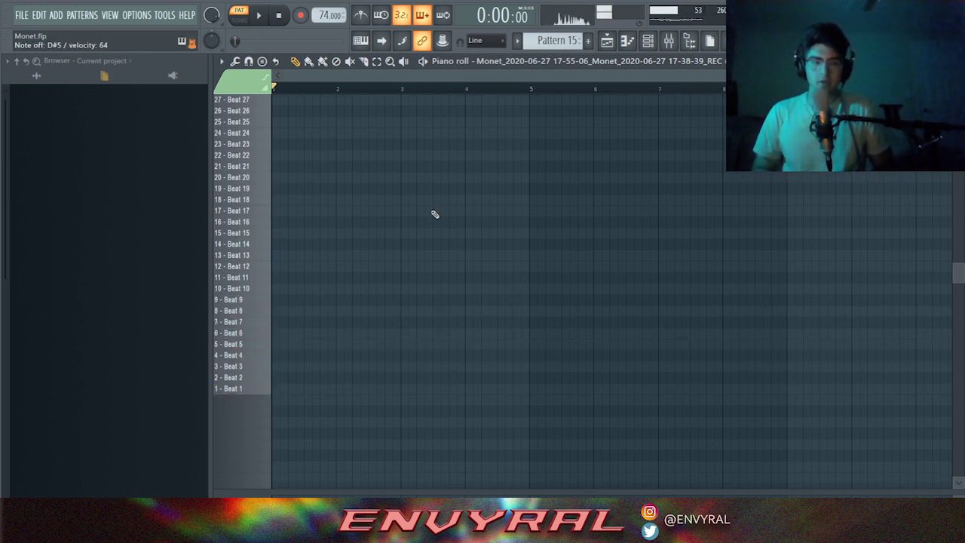
# - Play the song in the playlist and trigger Fruity Slicer's vocal slices live over the TRITON piano
pyautogui.press('F5')
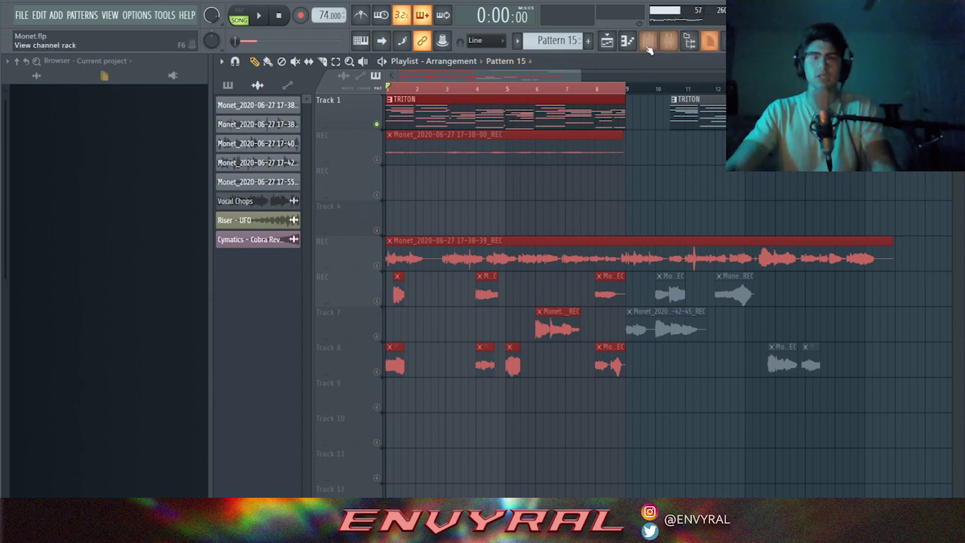
pyautogui.click(648, 40)
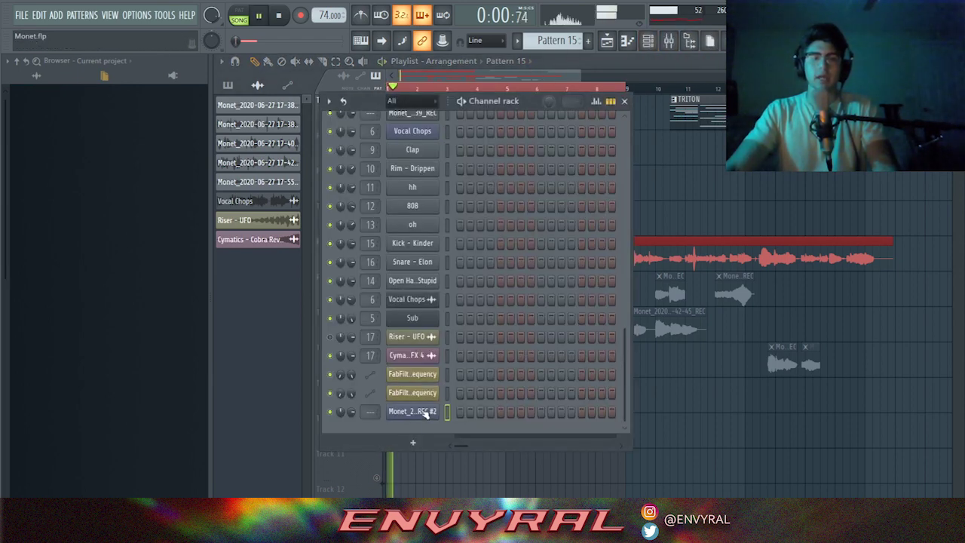
pyautogui.click(425, 412)
pyautogui.press('x')
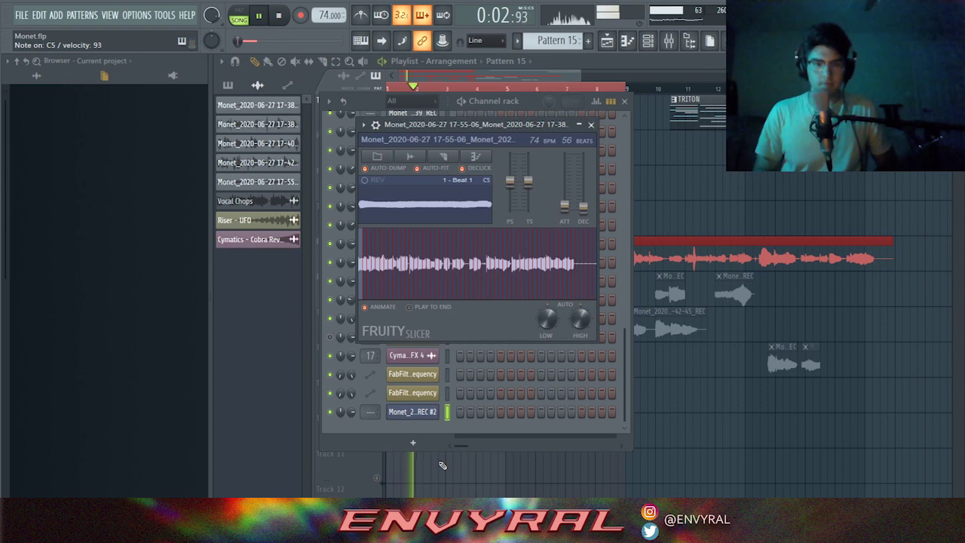
pyautogui.press('c')
pyautogui.press('v')
pyautogui.press('w')
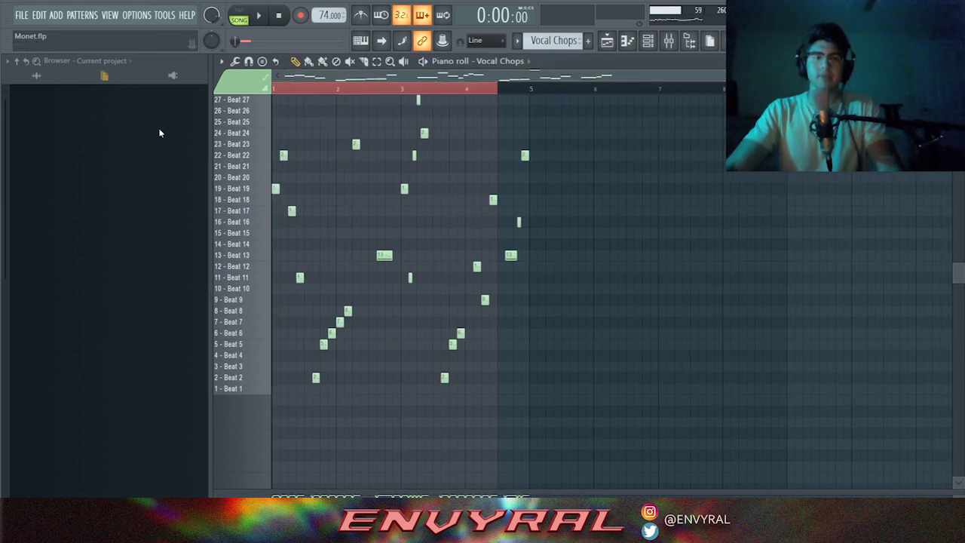
# - Examine the finished chop notes of the Vocal Chops pattern in the piano roll
pyautogui.scroll(3, 727, 334)
pyautogui.scroll(-3, 435, 125)
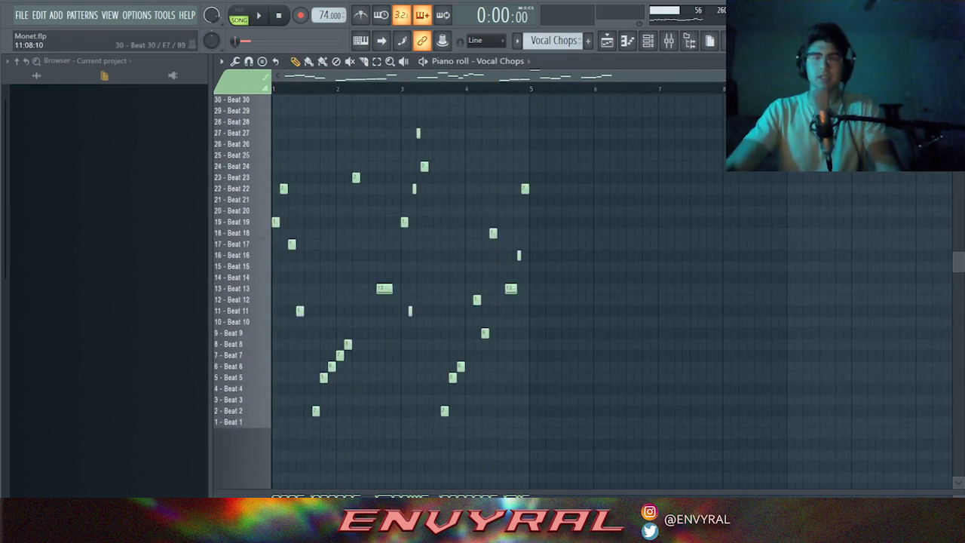
pyautogui.scroll(1, 670, 78)
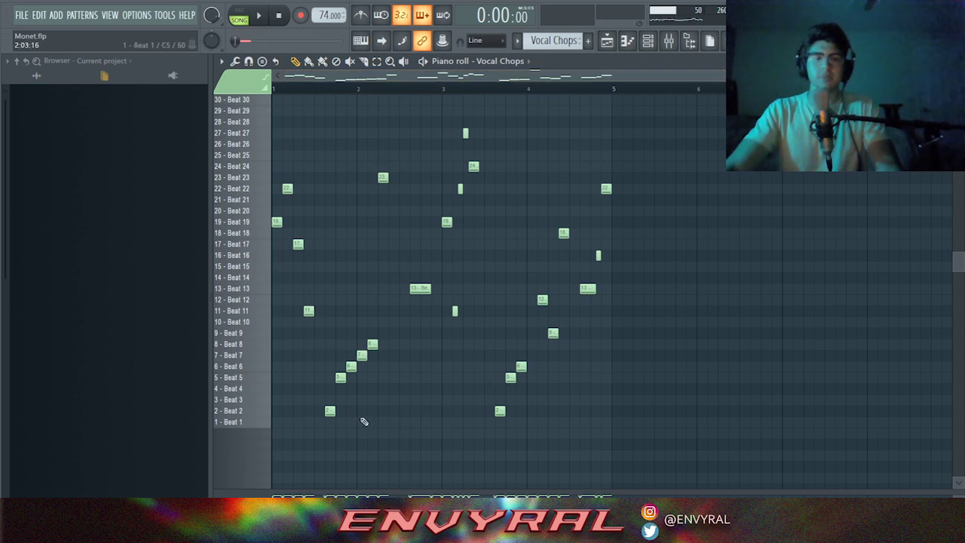
pyautogui.moveTo(476, 492); pyautogui.dragTo(477, 502)
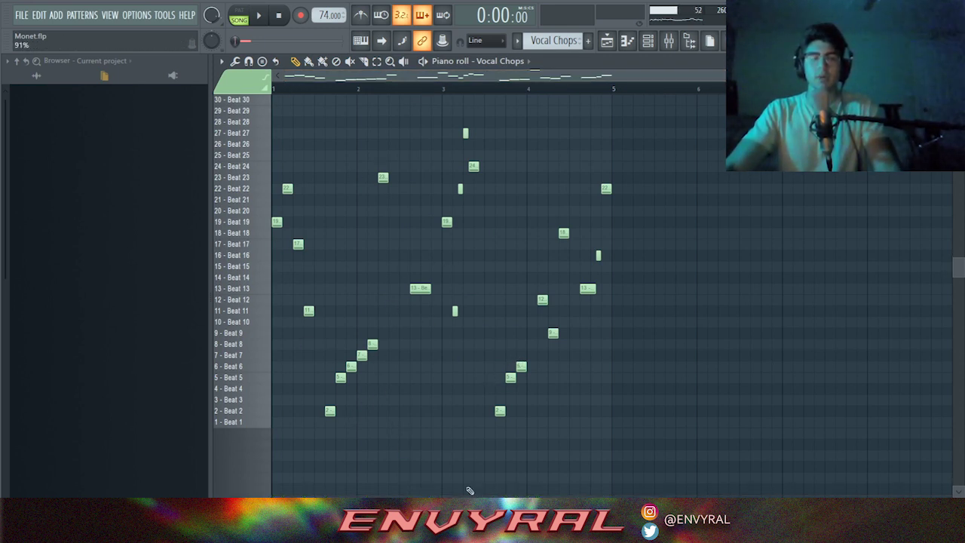
# - Play the song while following the Vocal Chops notes in the piano roll, stopping after bar 4
pyautogui.click(259, 16)
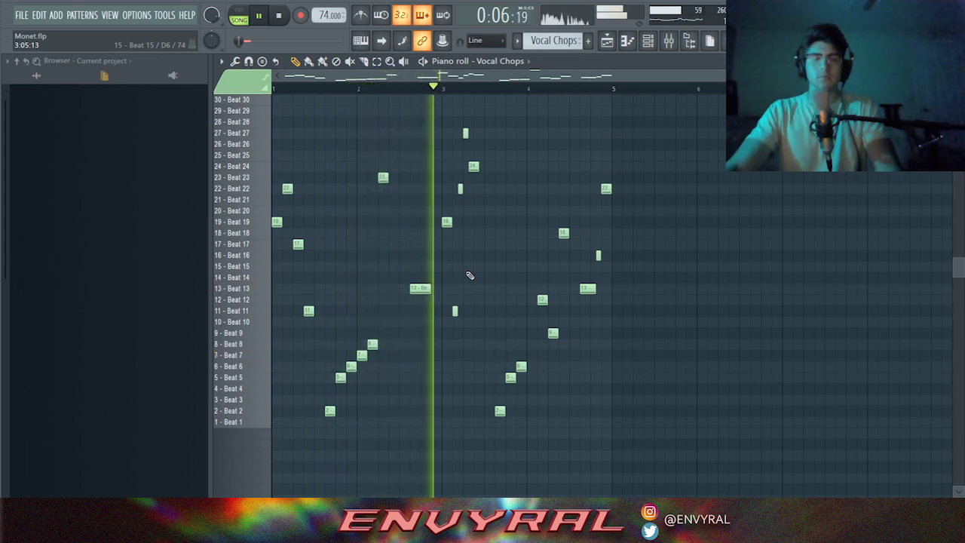
pyautogui.scroll(2, 502, 291)
pyautogui.scroll(-4, 506, 291)
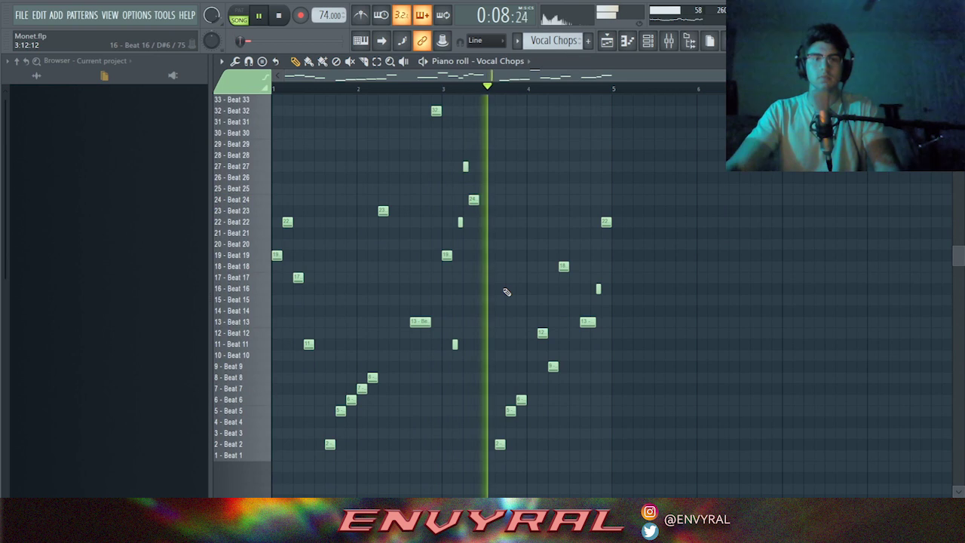
pyautogui.scroll(-1, 539, 328)
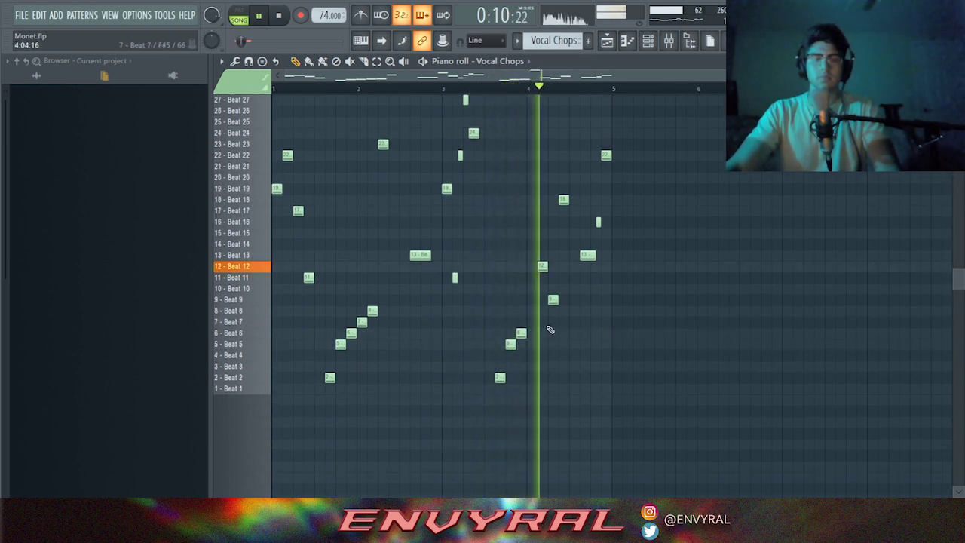
pyautogui.scroll(-5, 554, 327)
pyautogui.scroll(6, 555, 330)
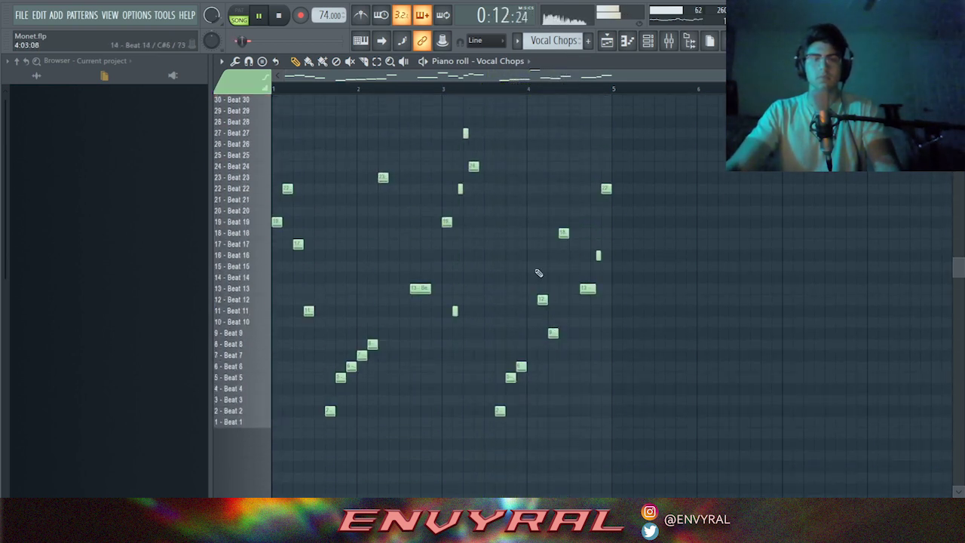
pyautogui.press('space')
# - Review the Vocal Chops mixer track's effects, inspecting Portal, Fruity Stereo Enhancer and ValhallaVintageVerb
pyautogui.click(668, 41)
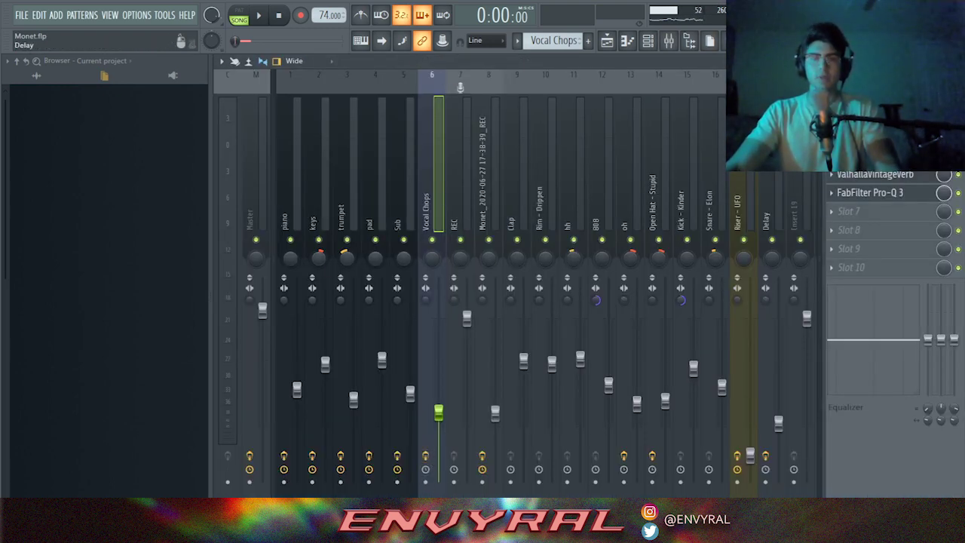
pyautogui.click(947, 61)
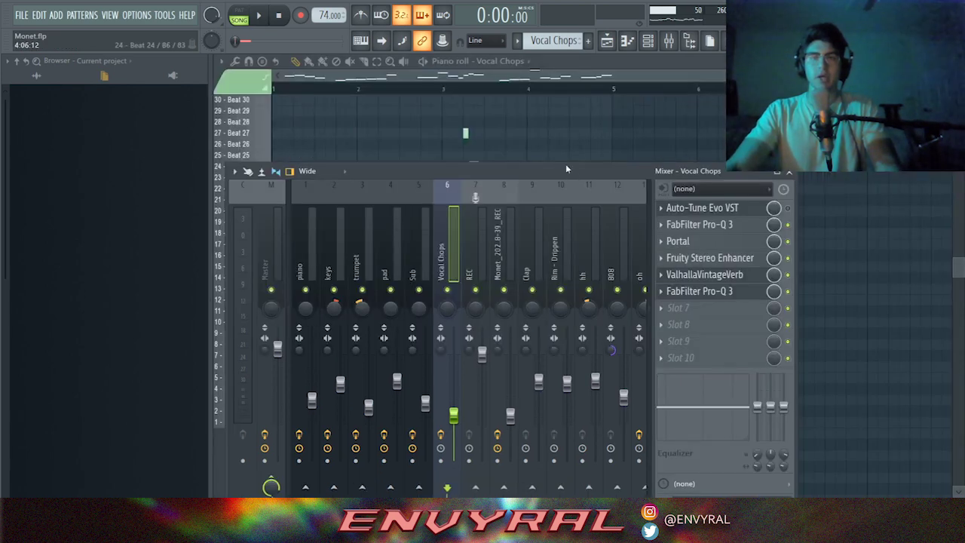
pyautogui.moveTo(572, 172); pyautogui.dragTo(550, 138)
pyautogui.click(675, 210)
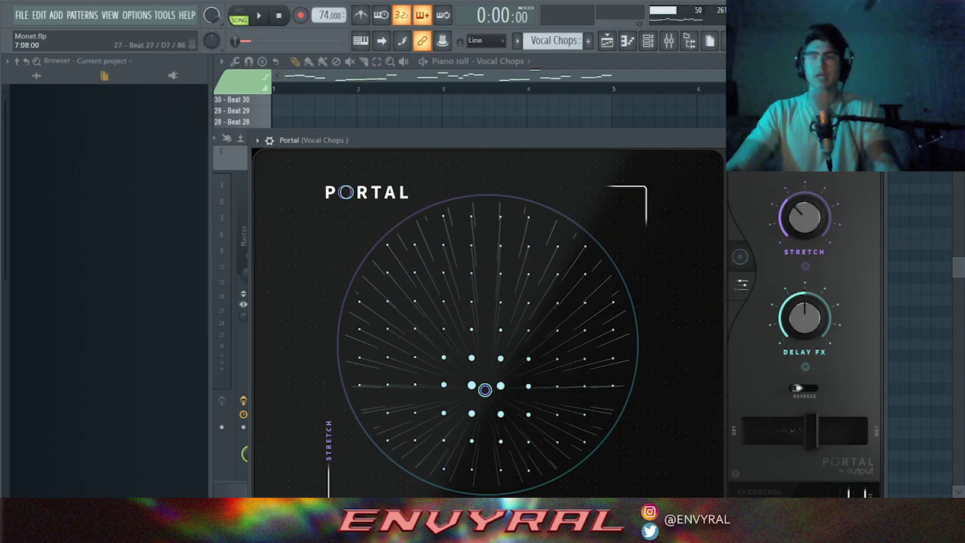
pyautogui.press('Escape')
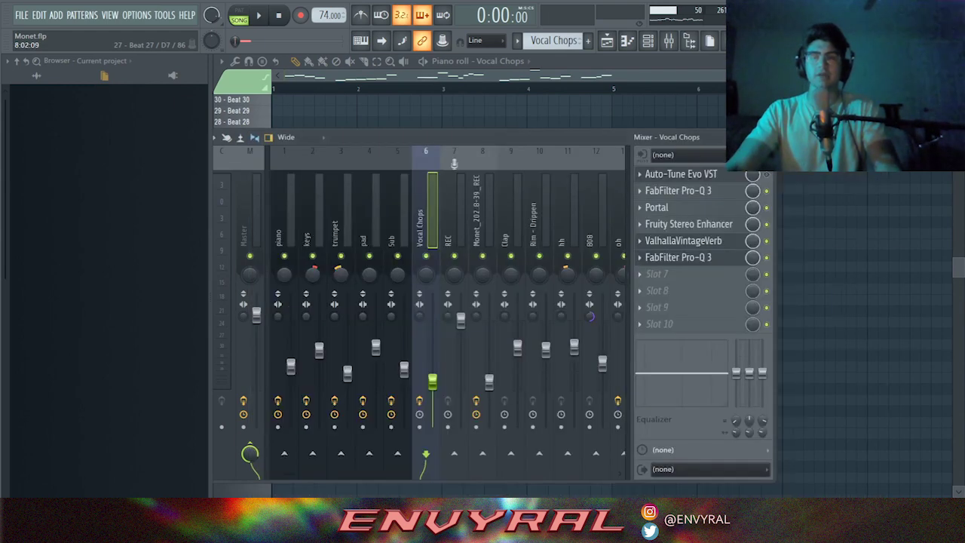
pyautogui.click(688, 224)
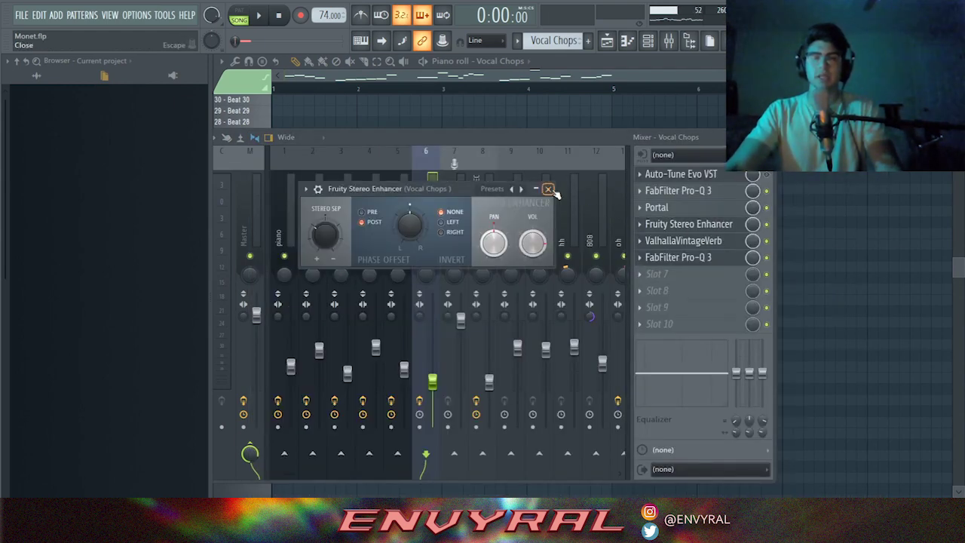
pyautogui.click(548, 189)
pyautogui.click(694, 241)
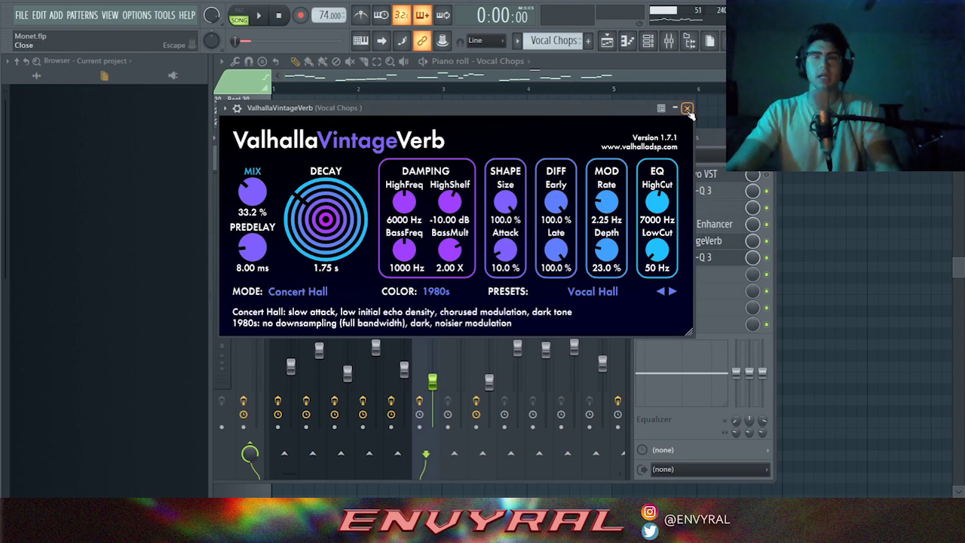
pyautogui.click(687, 109)
# - Show Arrangement_3 in the playlist and play it from the start
pyautogui.click(607, 40)
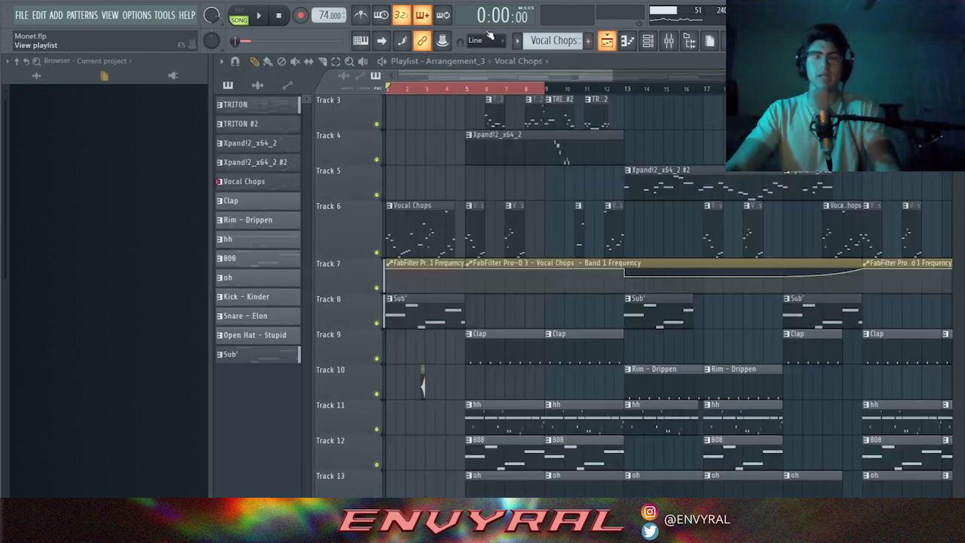
pyautogui.click(261, 21)
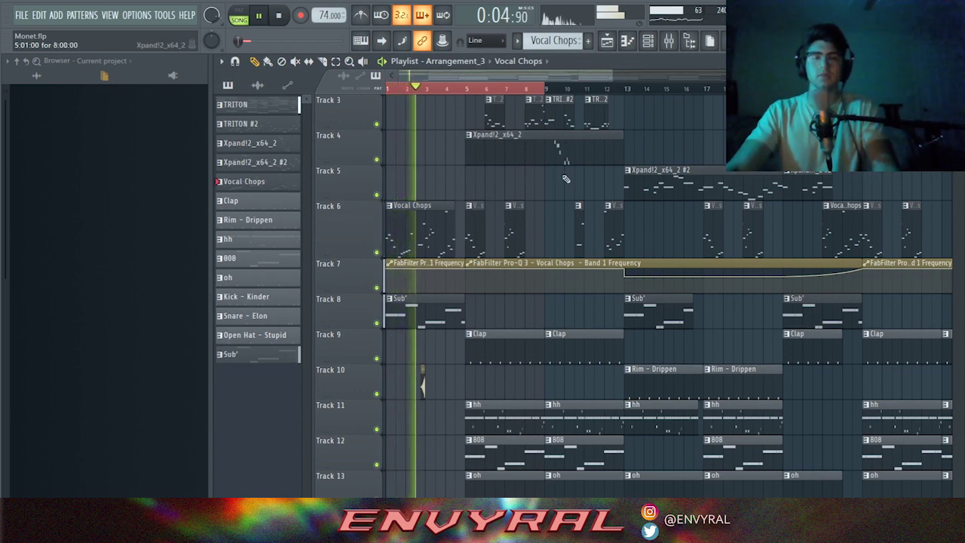
# - Clear the time selection over the first eight bars of the playlist and stop playback
pyautogui.scroll(2, 573, 283)
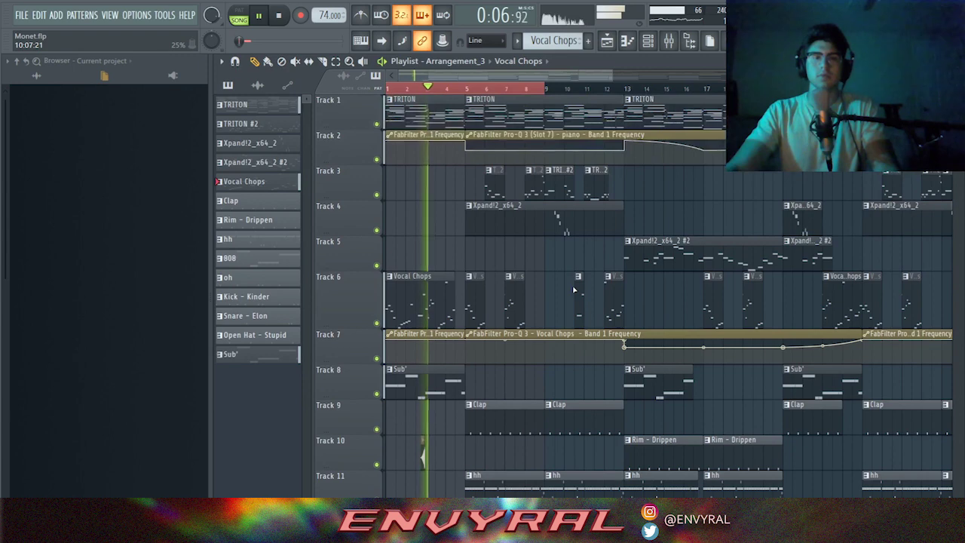
pyautogui.hotkey('ctrl', 'd')
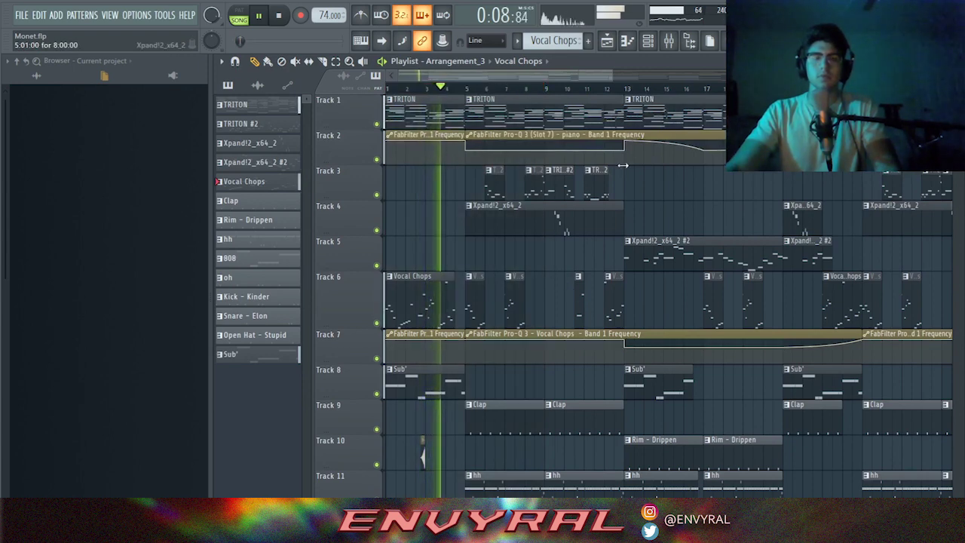
pyautogui.press('space')
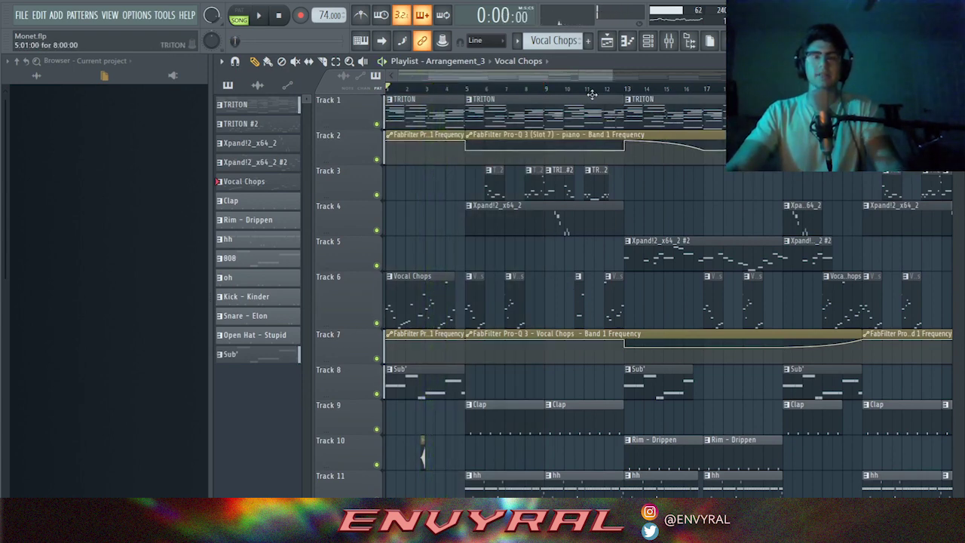
# - Solo Track 3, play its first TRITON #2 clip from bar 6, and stop playback
pyautogui.moveTo(611, 77); pyautogui.dragTo(495, 80)
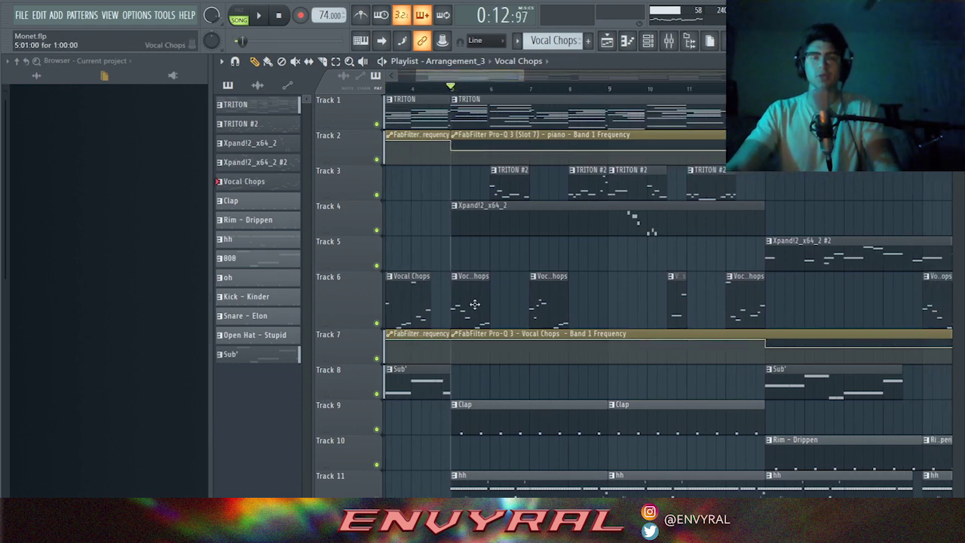
pyautogui.rightClick(376, 194)
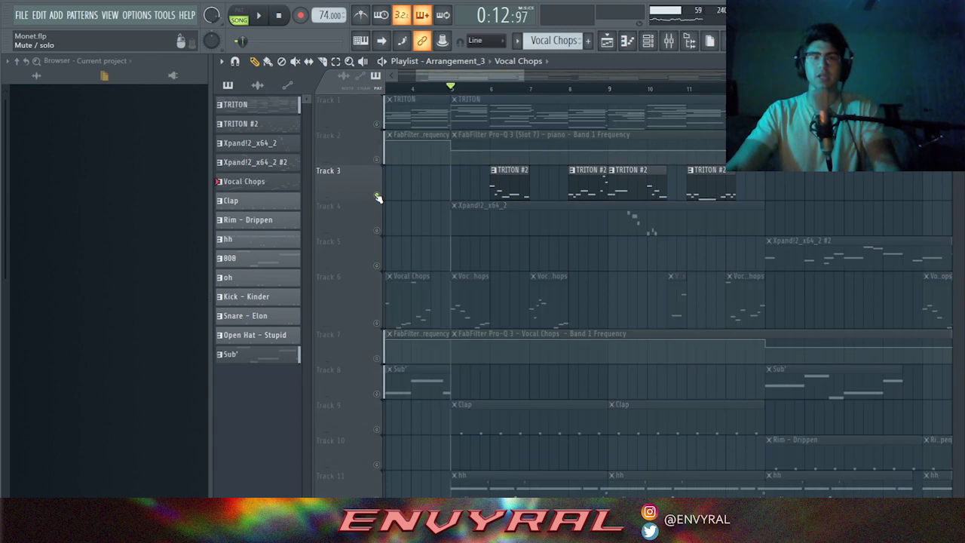
pyautogui.click(489, 88)
pyautogui.press('space')
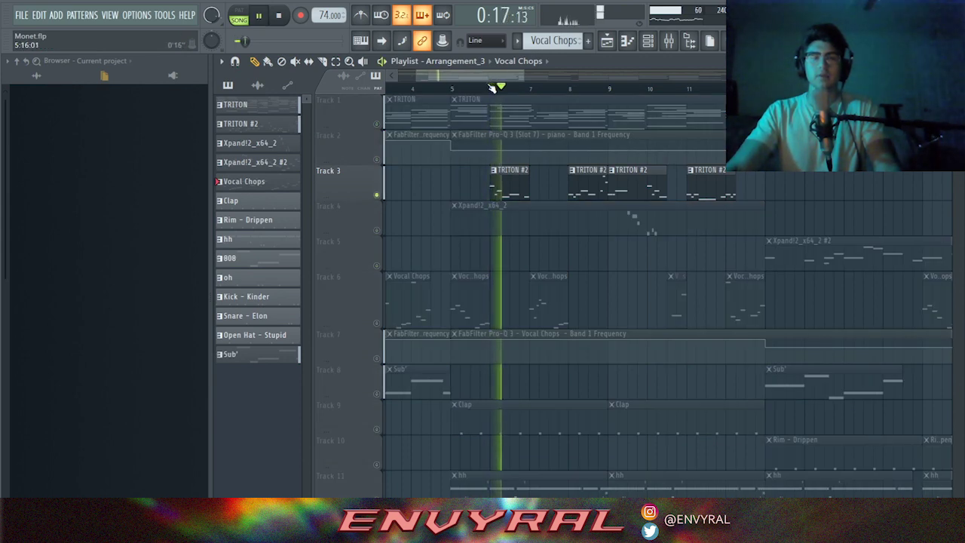
pyautogui.press('space')
# - Turn off the solo on Track 3 and play the full mix from bar 5, following it past bar 7
pyautogui.rightClick(371, 168)
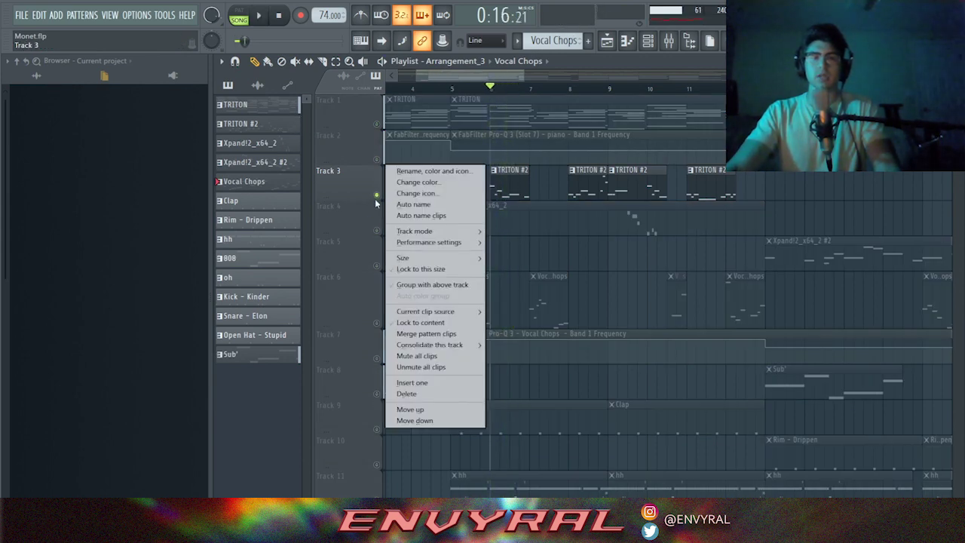
pyautogui.click(356, 194)
pyautogui.rightClick(377, 194)
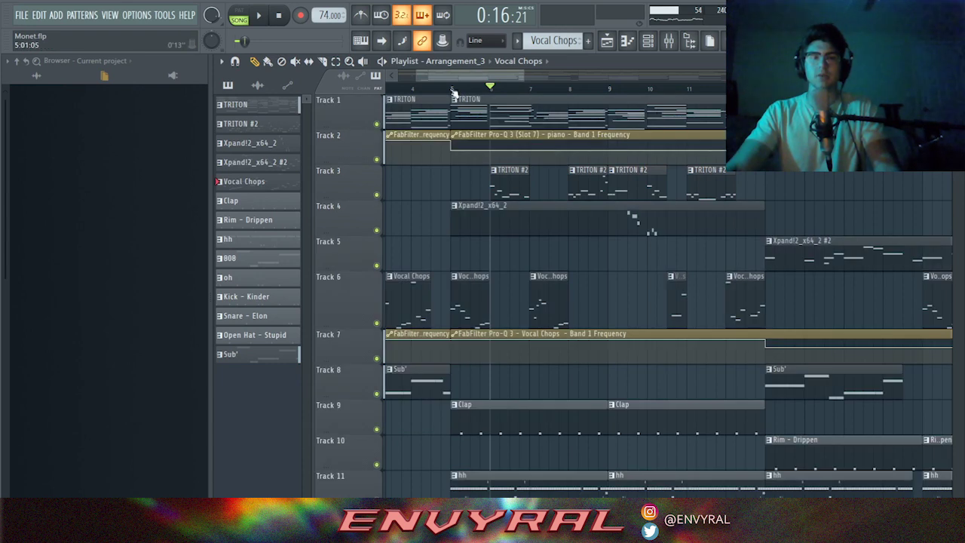
pyautogui.click(454, 89)
pyautogui.press('space')
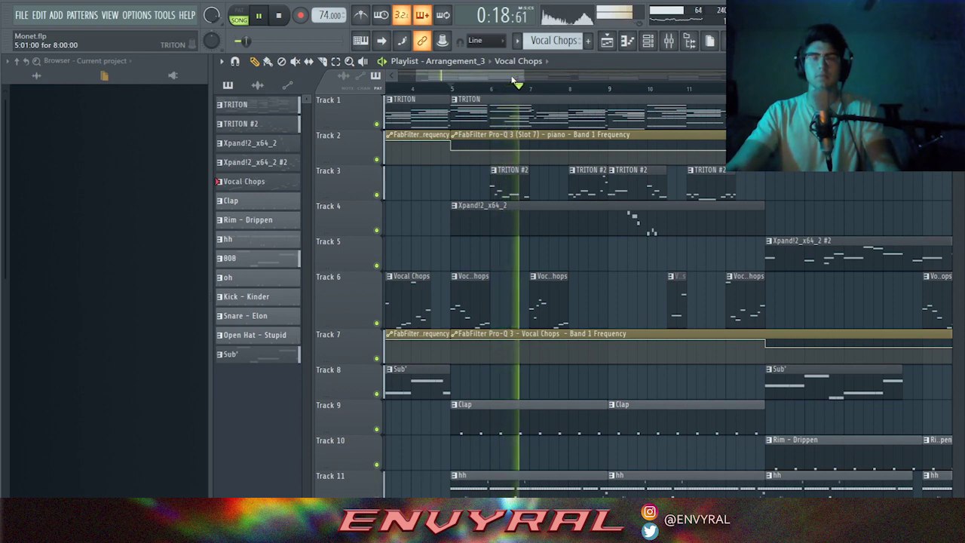
pyautogui.moveTo(517, 79); pyautogui.dragTo(530, 78)
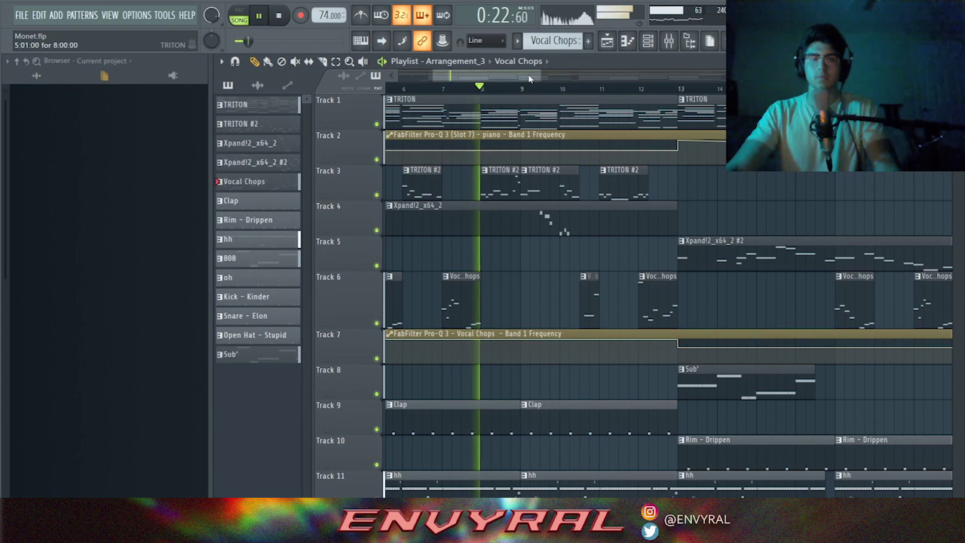
pyautogui.scroll(-1, 774, 347)
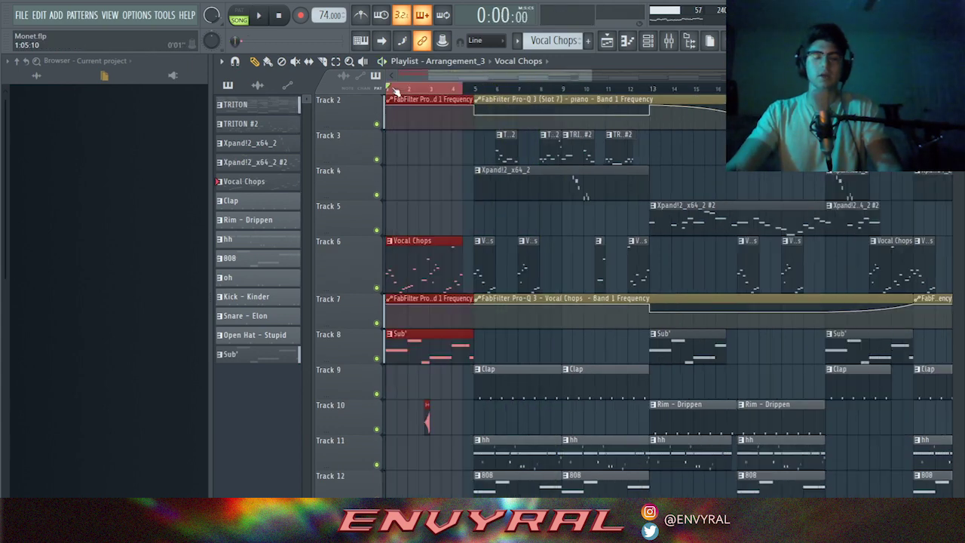
# - Highlight the intro section across the first four bars of the playlist, and clear the selection
pyautogui.click(391, 90)
pyautogui.moveTo(391, 90); pyautogui.dragTo(467, 96)
pyautogui.hotkey('ctrl', 'd')
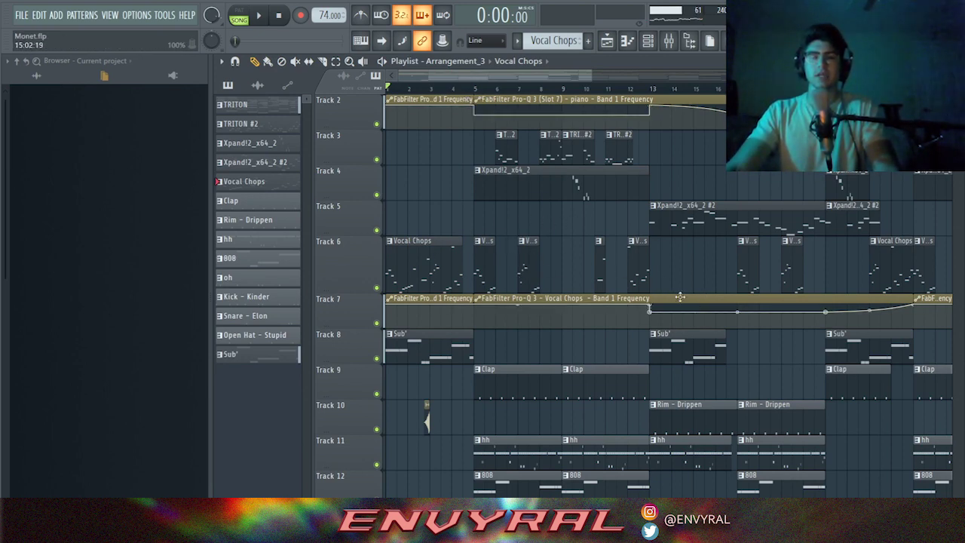
# - Play the arrangement briefly from bar 17, where the Vocal Chops clips re-enter, and stop playback
pyautogui.moveTo(553, 76); pyautogui.dragTo(601, 79)
pyautogui.click(595, 89)
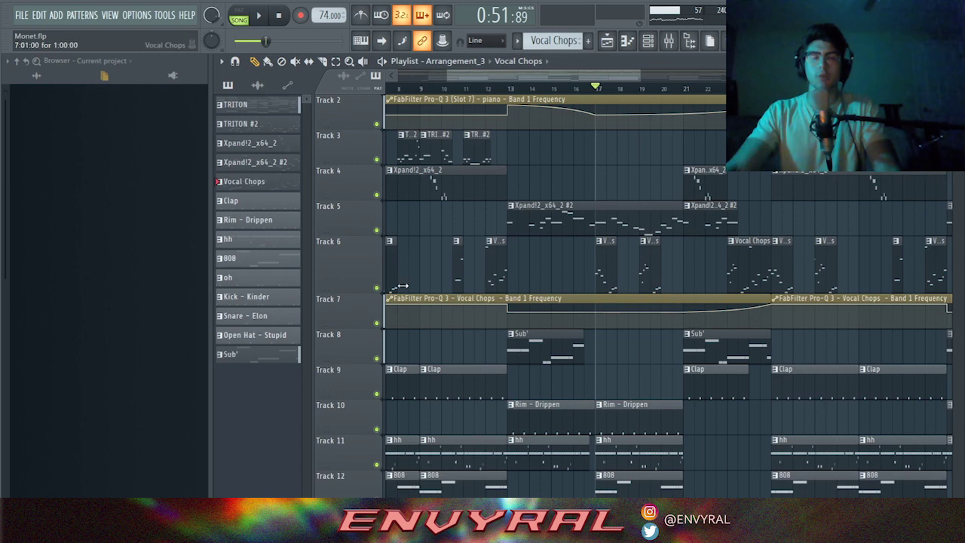
pyautogui.press('space')
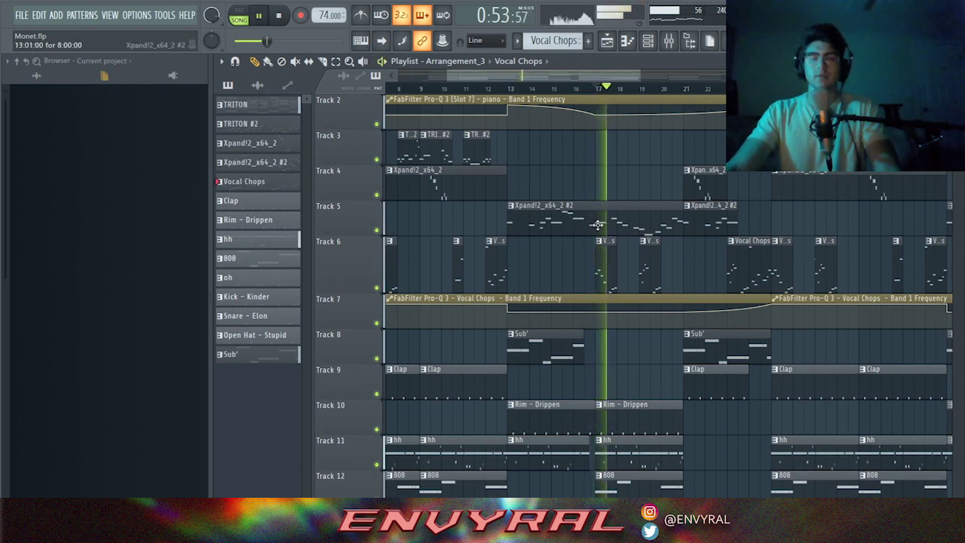
pyautogui.press('space')
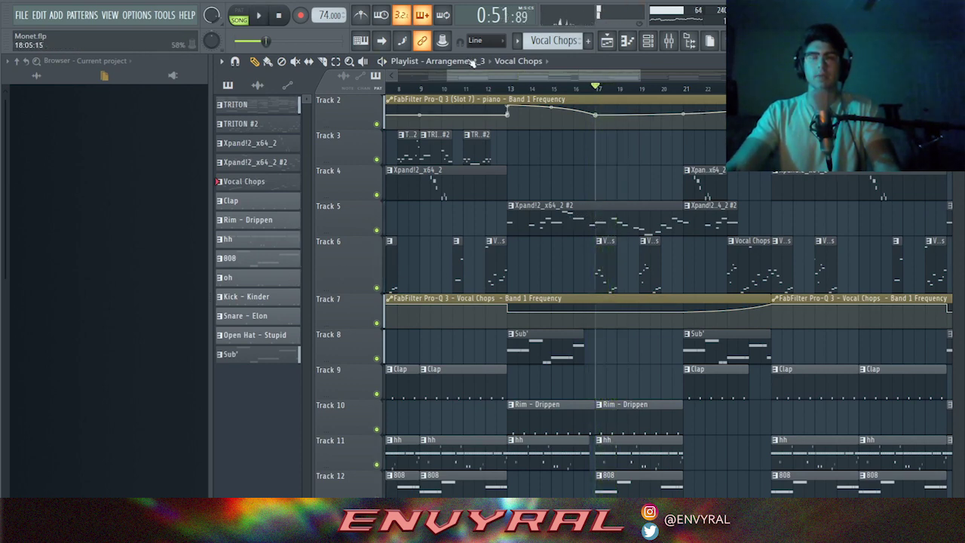
# - Fit the complete Arrangement_3 in the playlist view and play the song from the beginning
pyautogui.moveTo(447, 74); pyautogui.dragTo(328, 71)
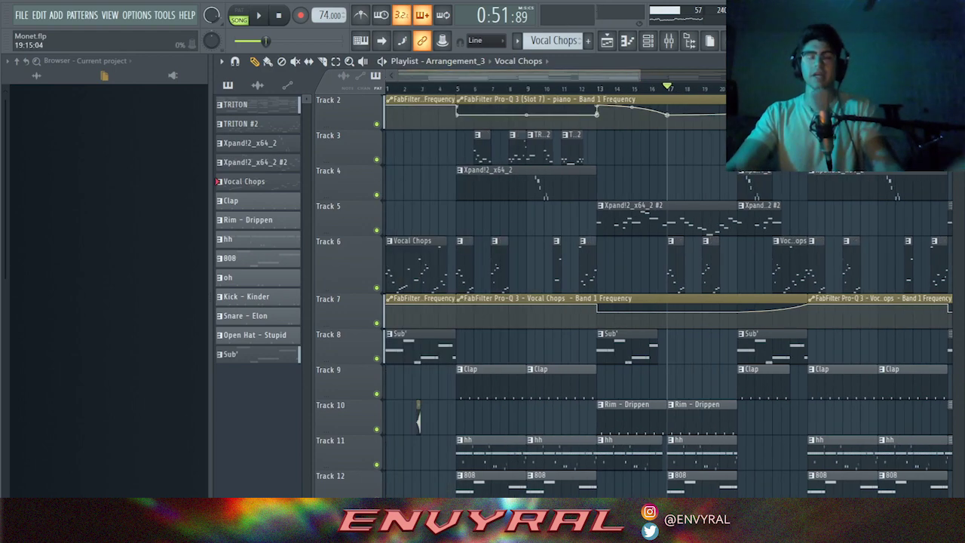
pyautogui.moveTo(641, 73); pyautogui.dragTo(784, 73)
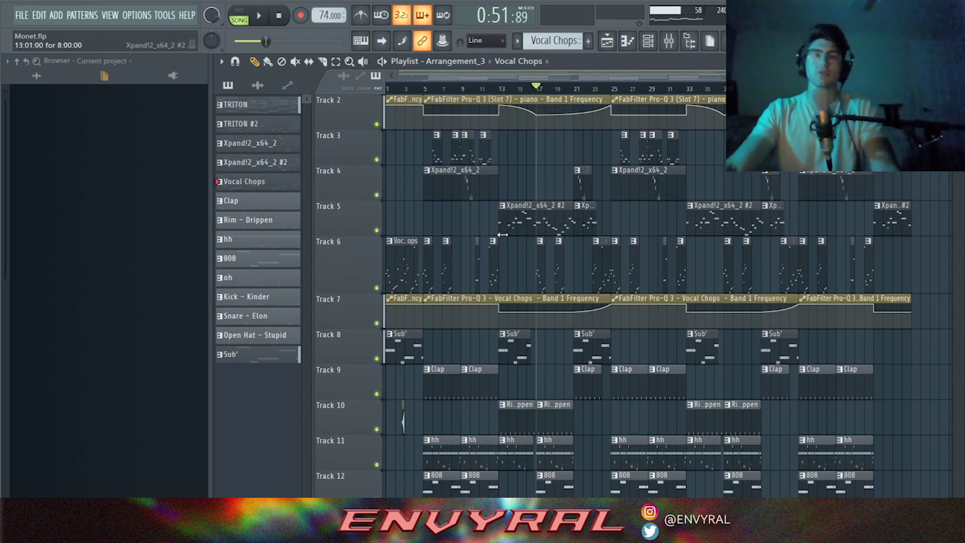
pyautogui.press('space')
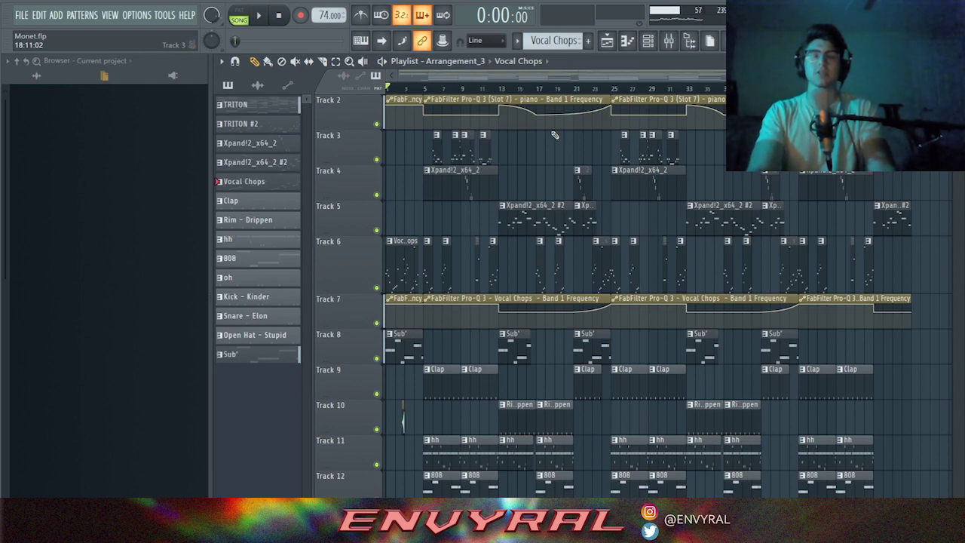
pyautogui.click(259, 18)
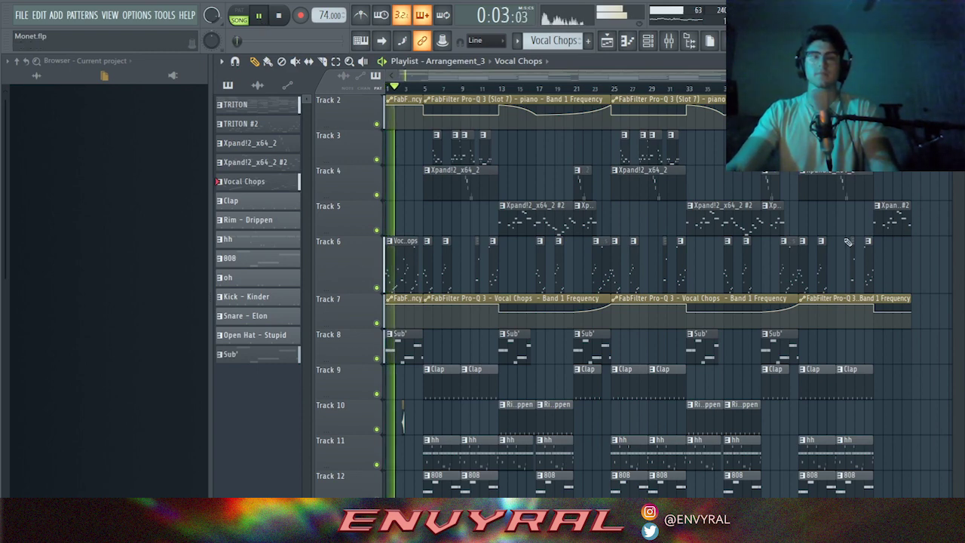
pyautogui.scroll(1, 848, 242)
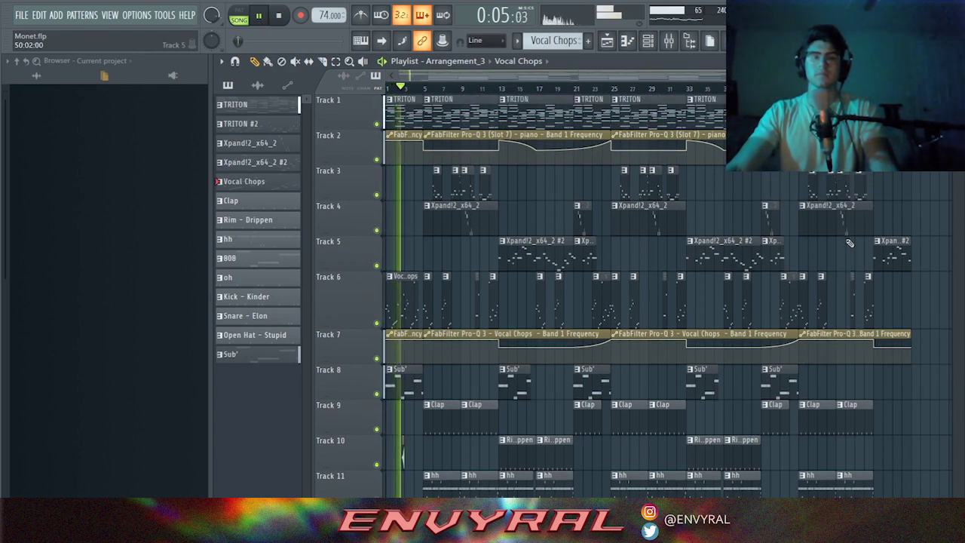